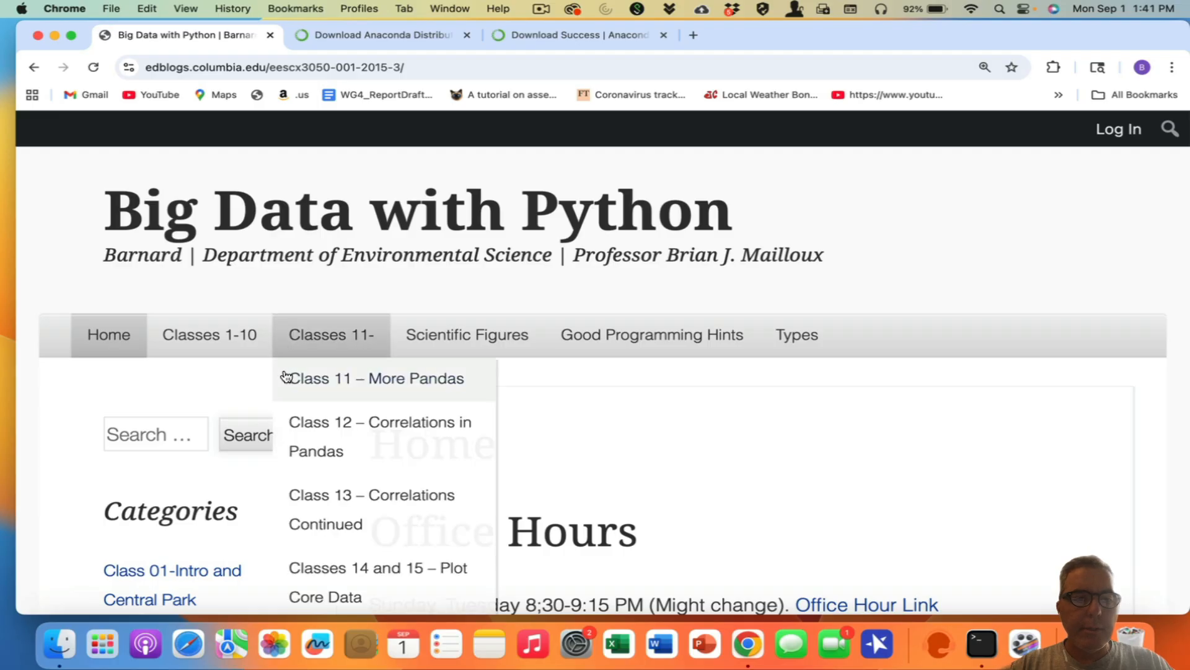
# Step: Open the Class 01-Intro and Central Park page and follow its anaconda.com/download/success link under Installing Anaconda
pyautogui.click(167, 571)
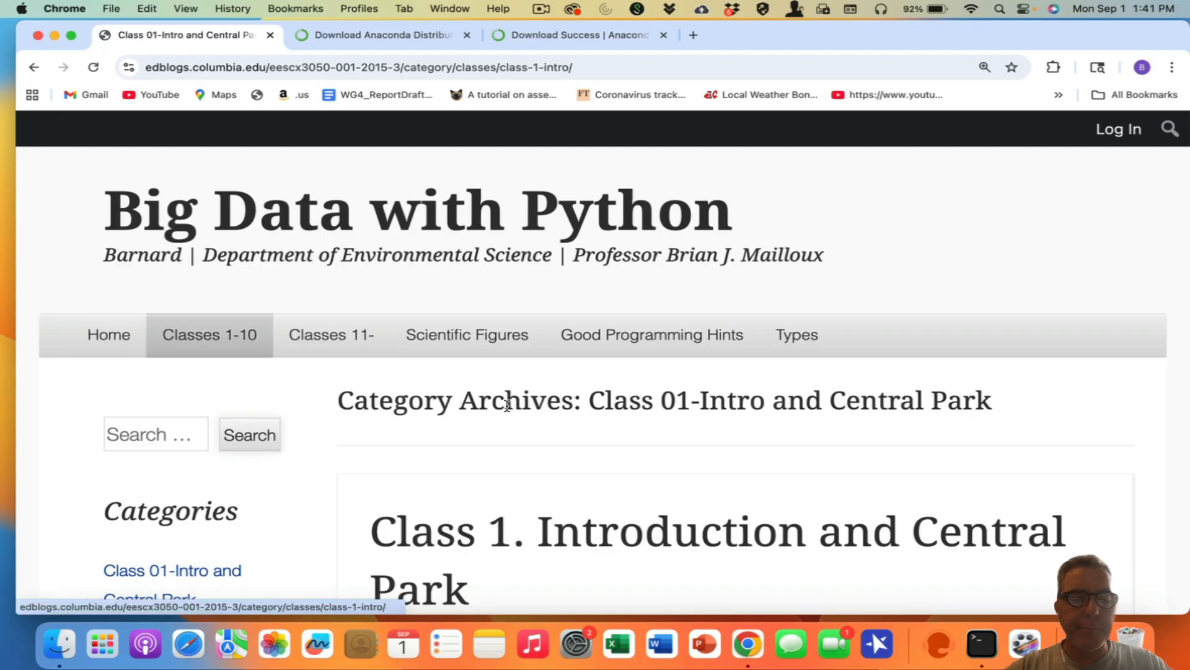
pyautogui.scroll(-7, 506, 409)
pyautogui.scroll(-3, 506, 410)
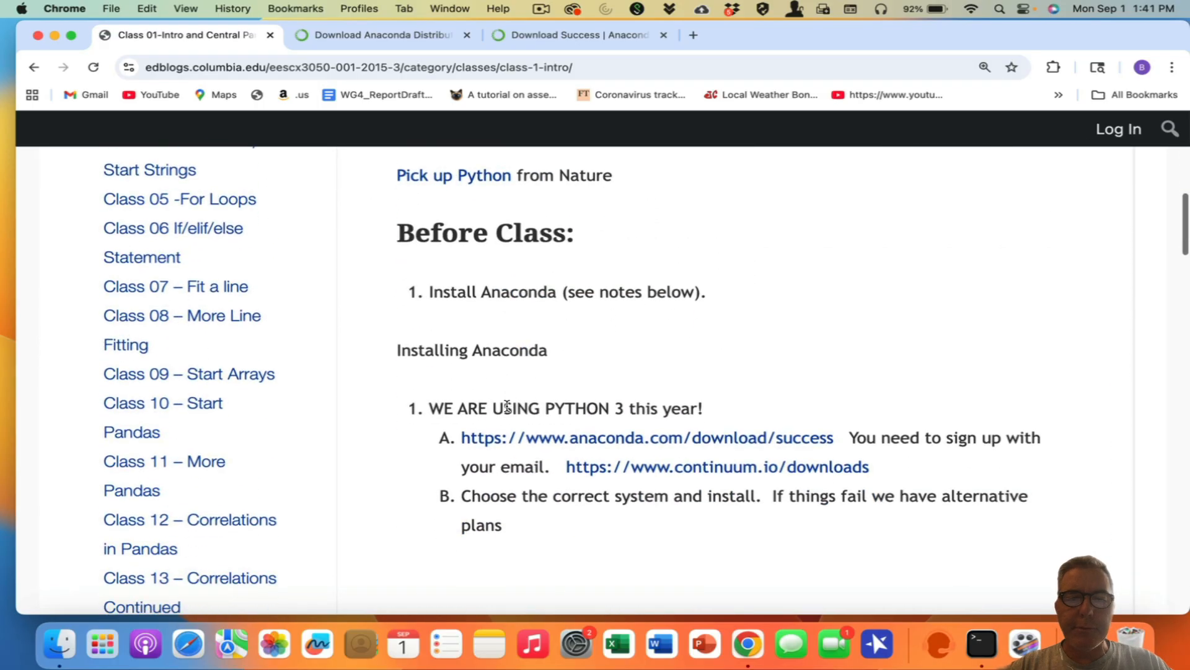
pyautogui.click(708, 439)
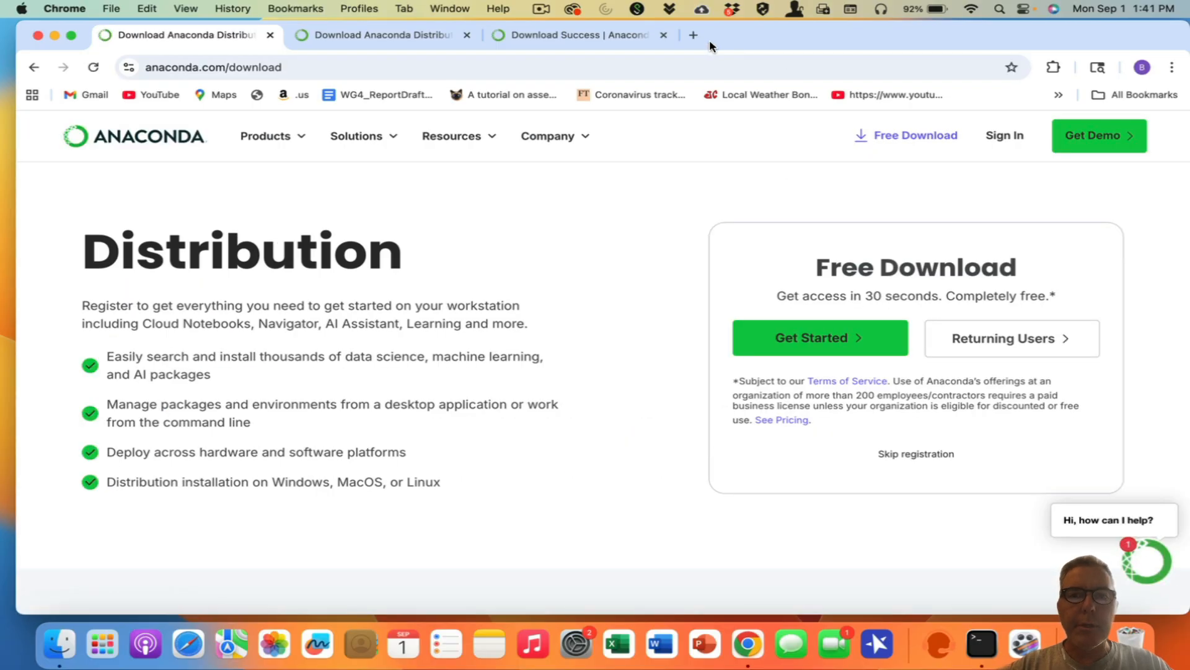
# Step: In a new browser tab, search for anaconda, open the official anaconda.com site and go to its Free Download page
pyautogui.click(693, 34)
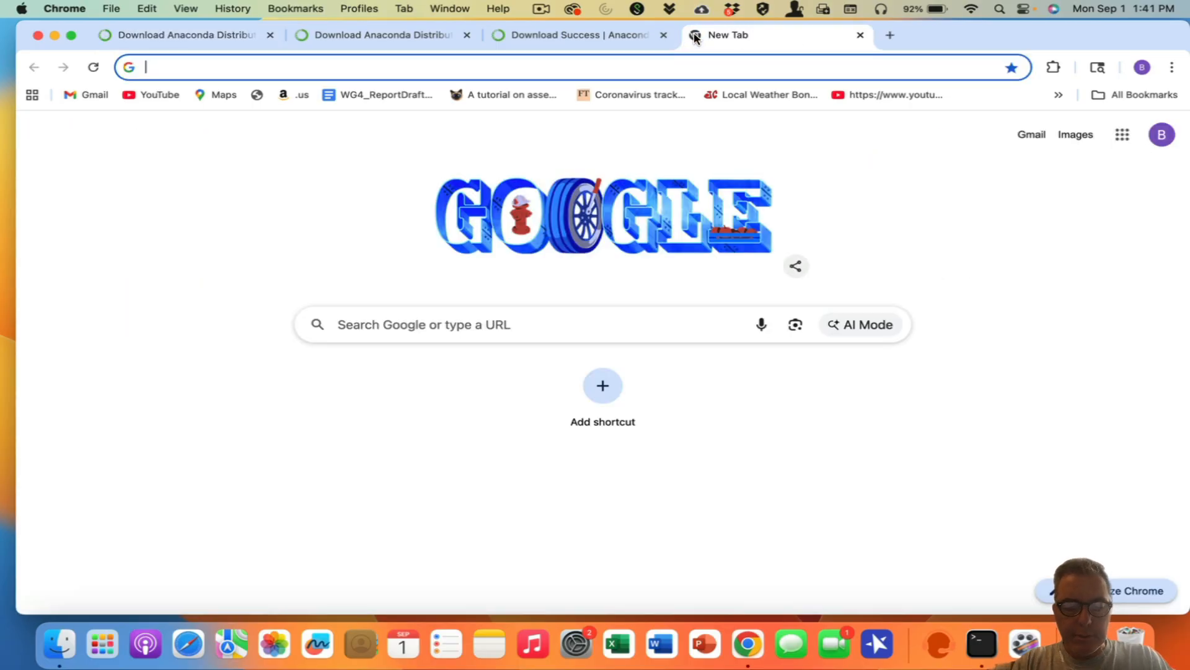
pyautogui.write('anaconda')
pyautogui.press('Return')
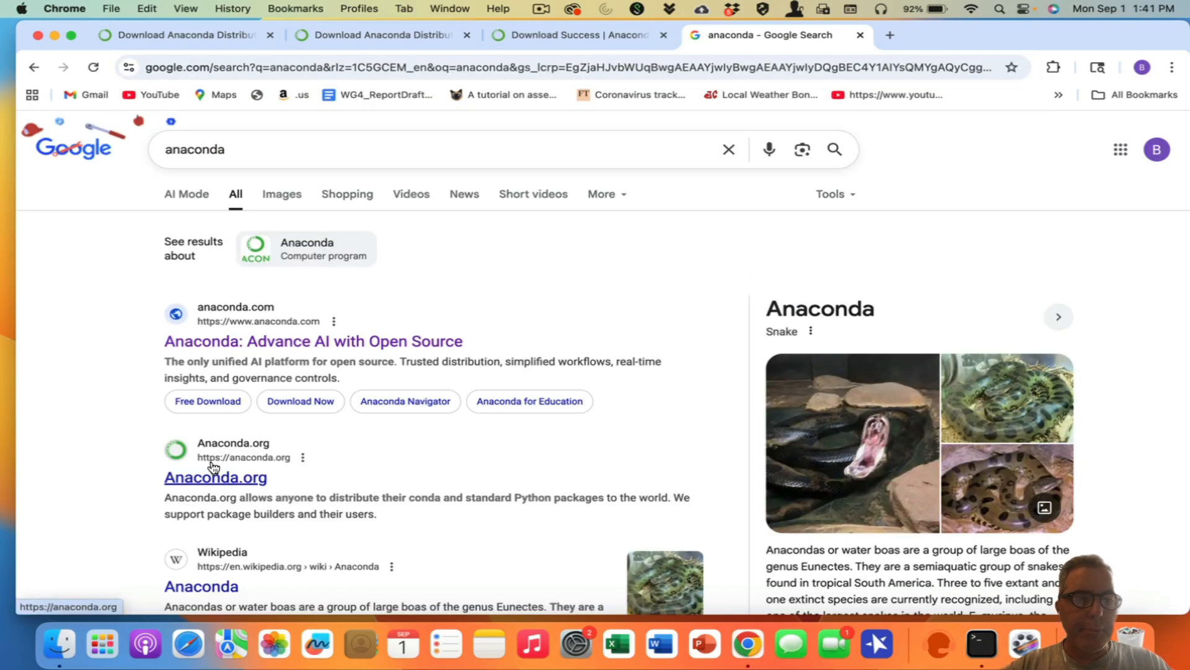
pyautogui.click(288, 344)
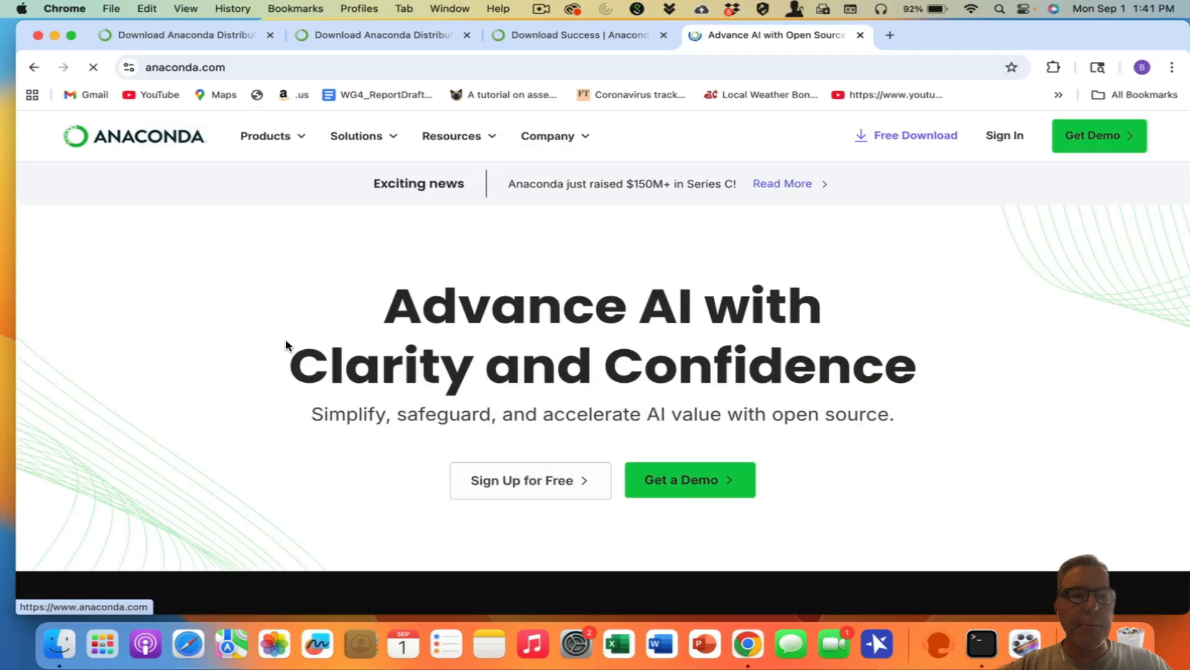
pyautogui.click(915, 134)
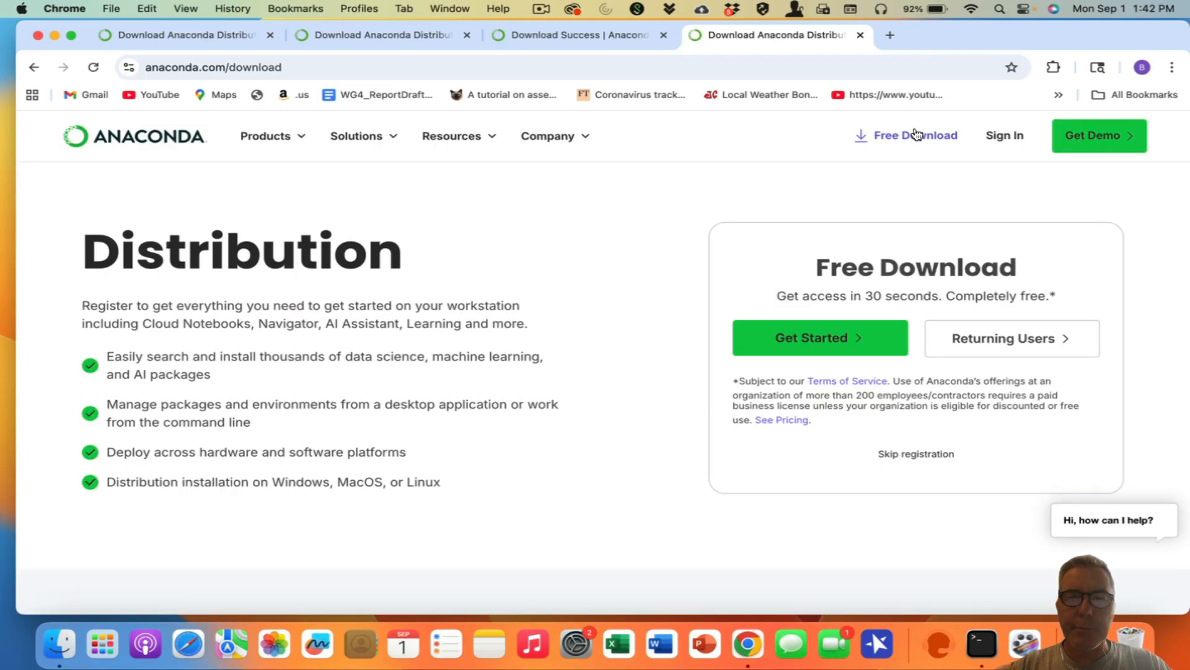
# Step: Back on the first Anaconda download page, proceed as a returning user and show the Mac download options for the Distribution installer
pyautogui.click(182, 36)
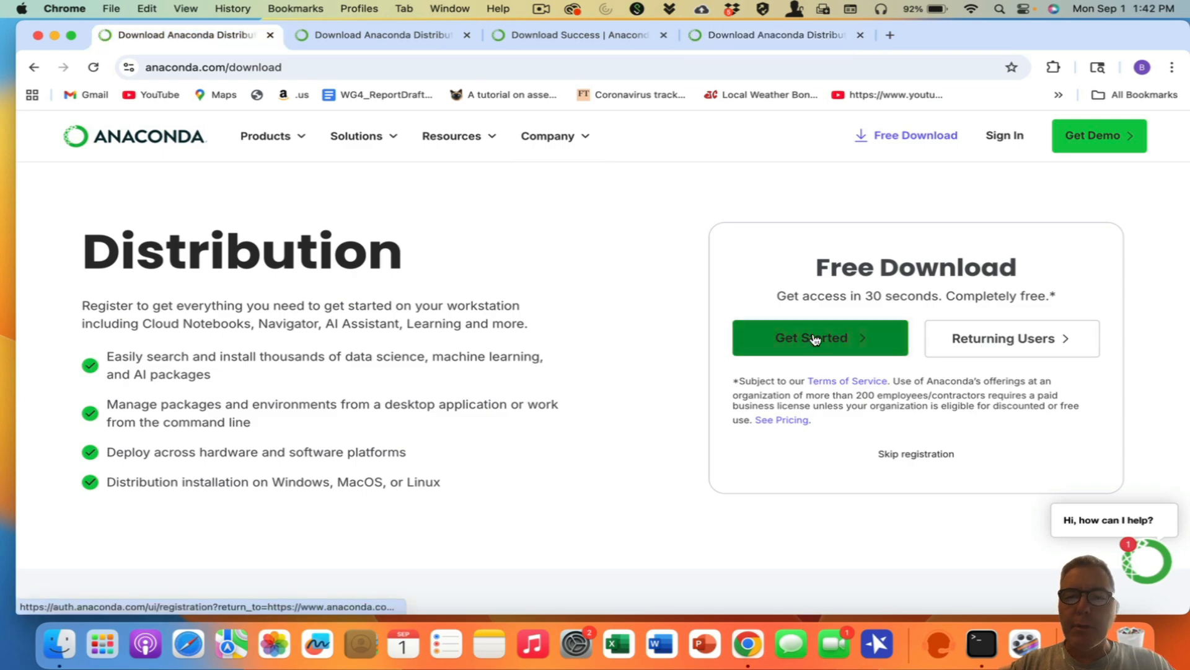
pyautogui.click(1005, 342)
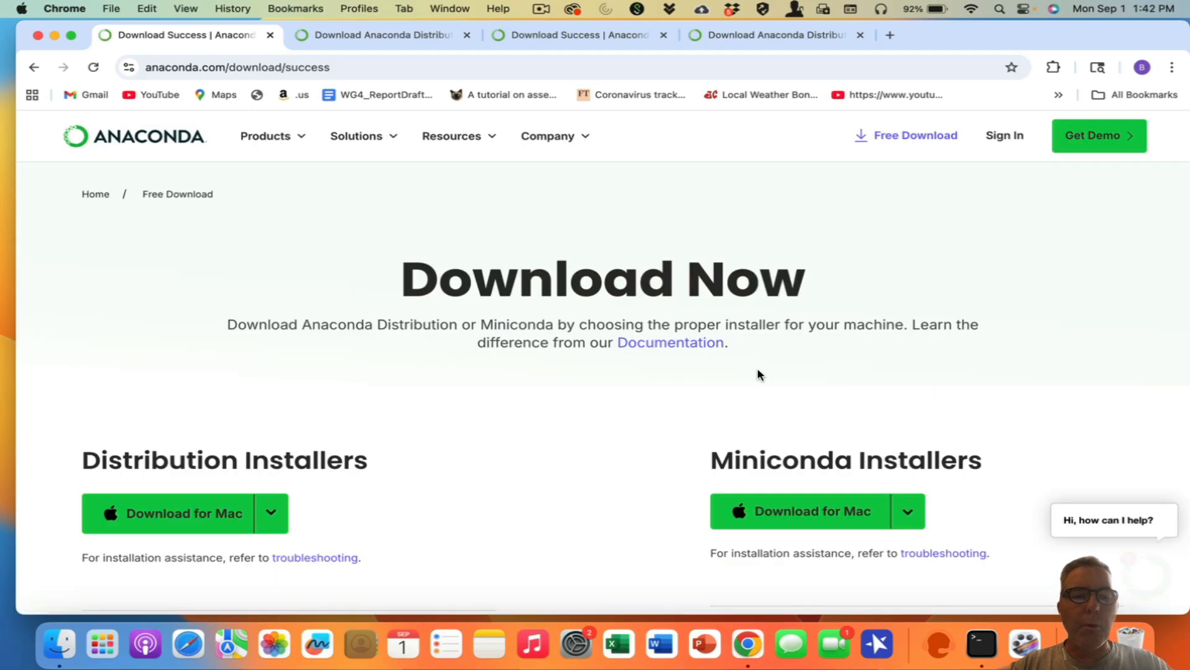
pyautogui.scroll(-3, 635, 356)
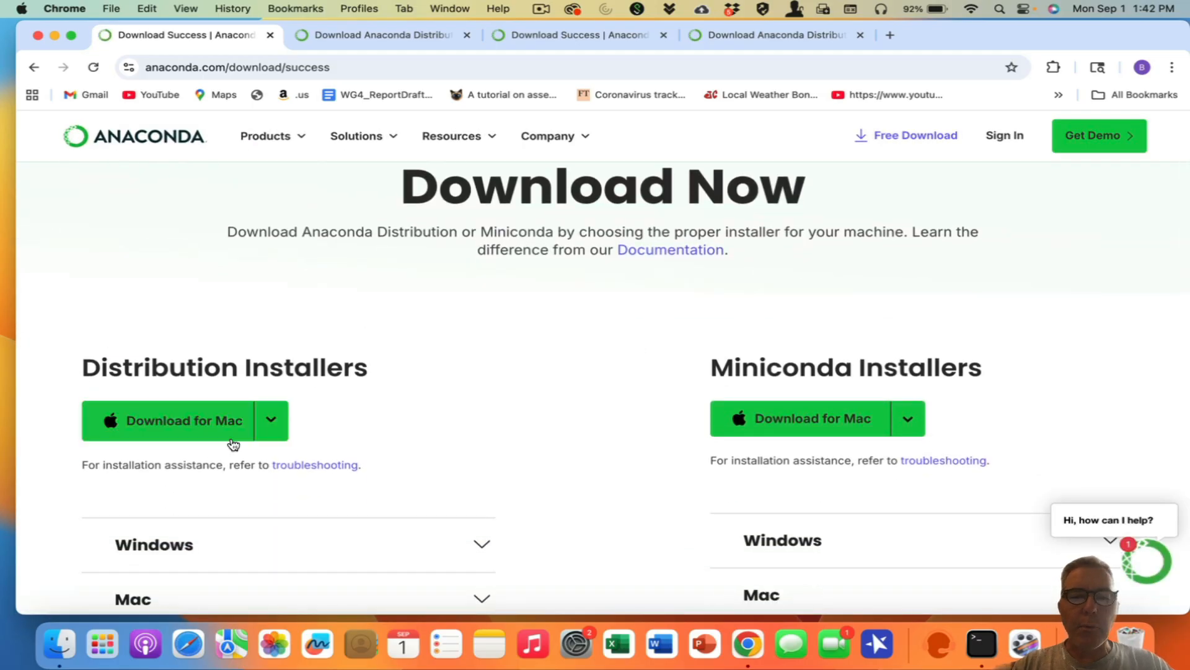
pyautogui.scroll(-2, 359, 403)
pyautogui.scroll(-2, 359, 403)
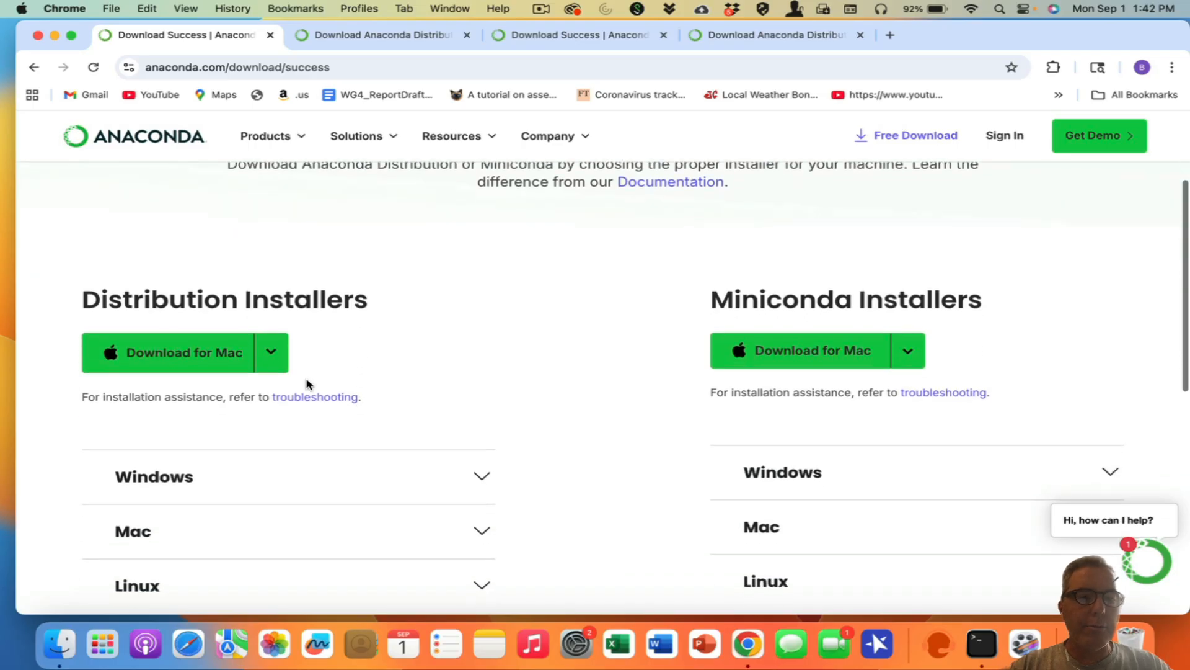
pyautogui.click(273, 354)
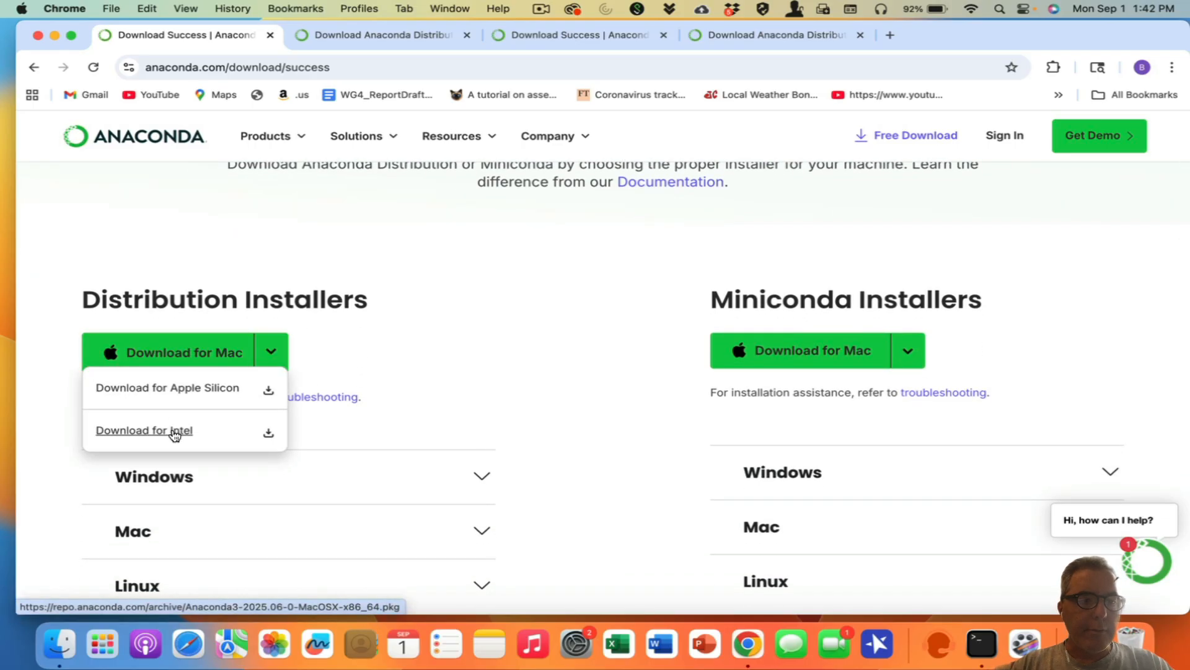
# Step: Check the Mac's processor type in the About This Mac information, then close it
pyautogui.click(21, 8)
pyautogui.click(32, 31)
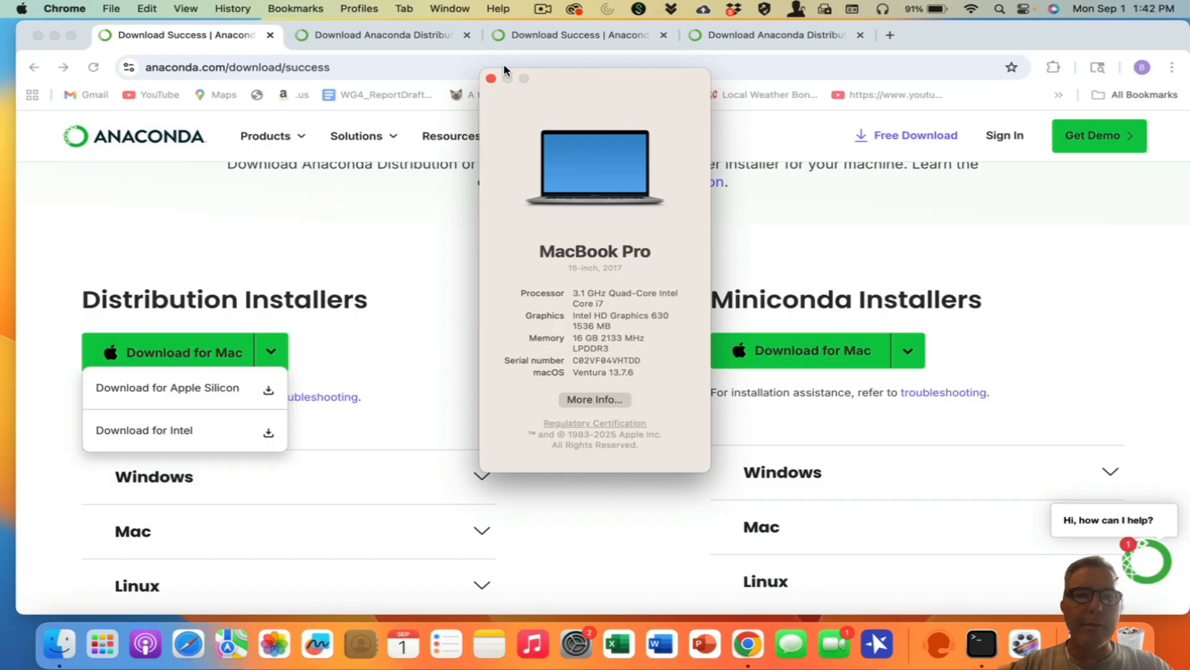
pyautogui.click(490, 79)
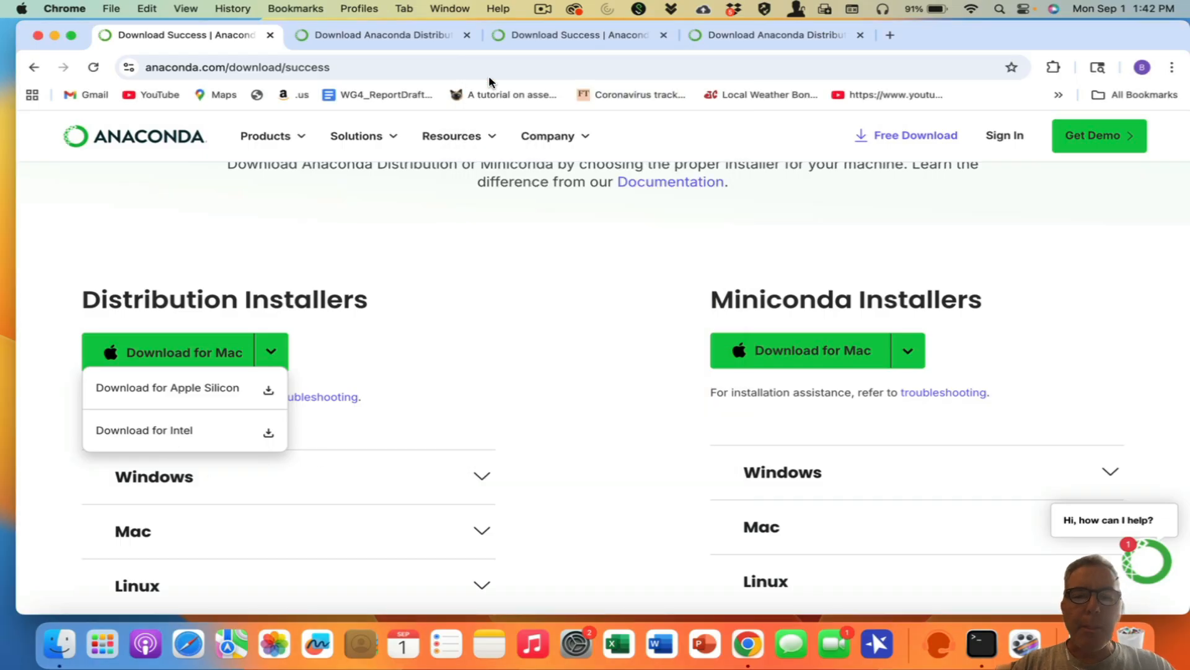
# Step: Start the Anaconda3 installer package from the Downloads folder in Finder, then cancel the installation
pyautogui.click(61, 645)
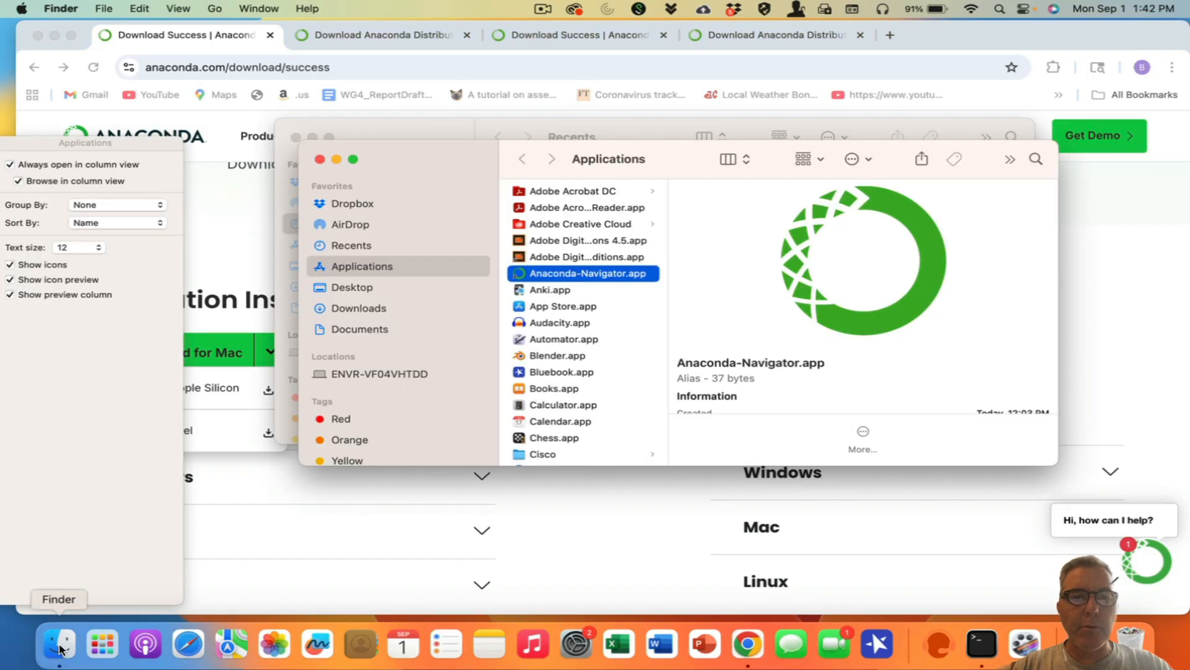
pyautogui.click(471, 132)
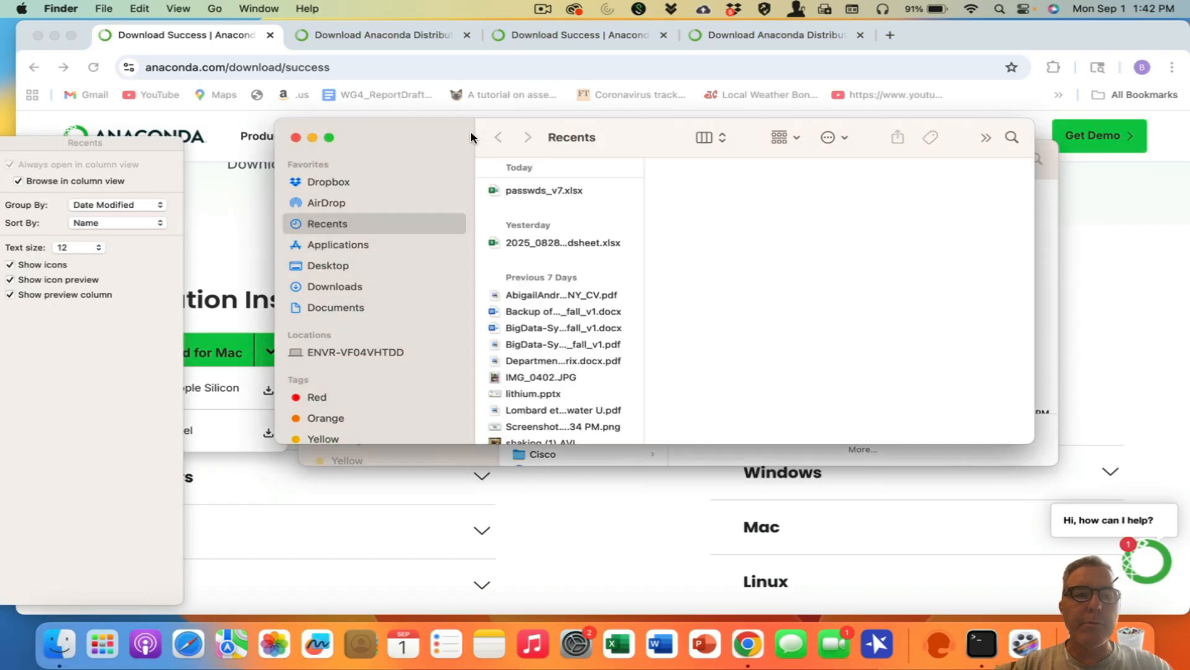
pyautogui.click(331, 287)
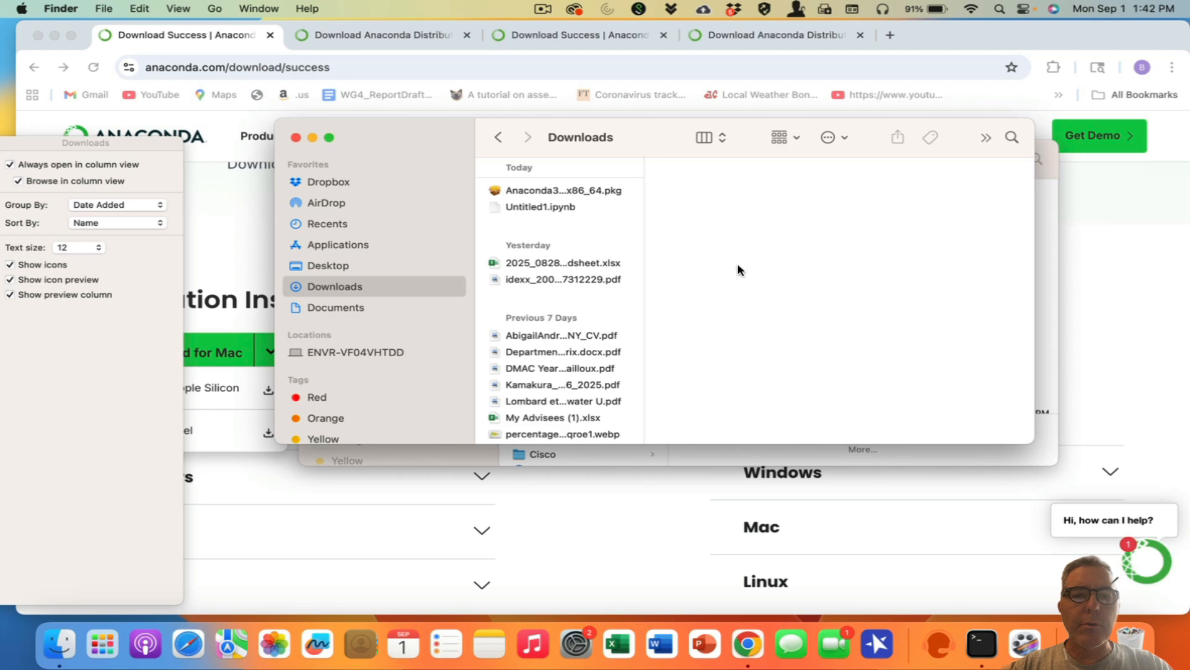
pyautogui.doubleClick(569, 191)
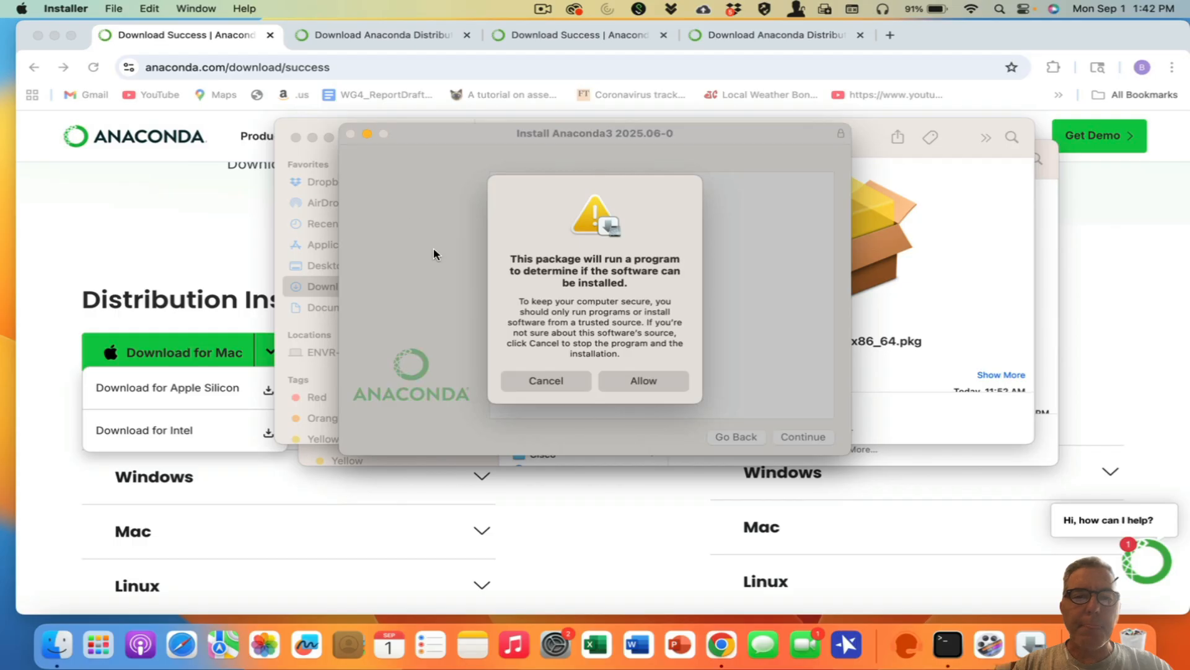
pyautogui.click(558, 380)
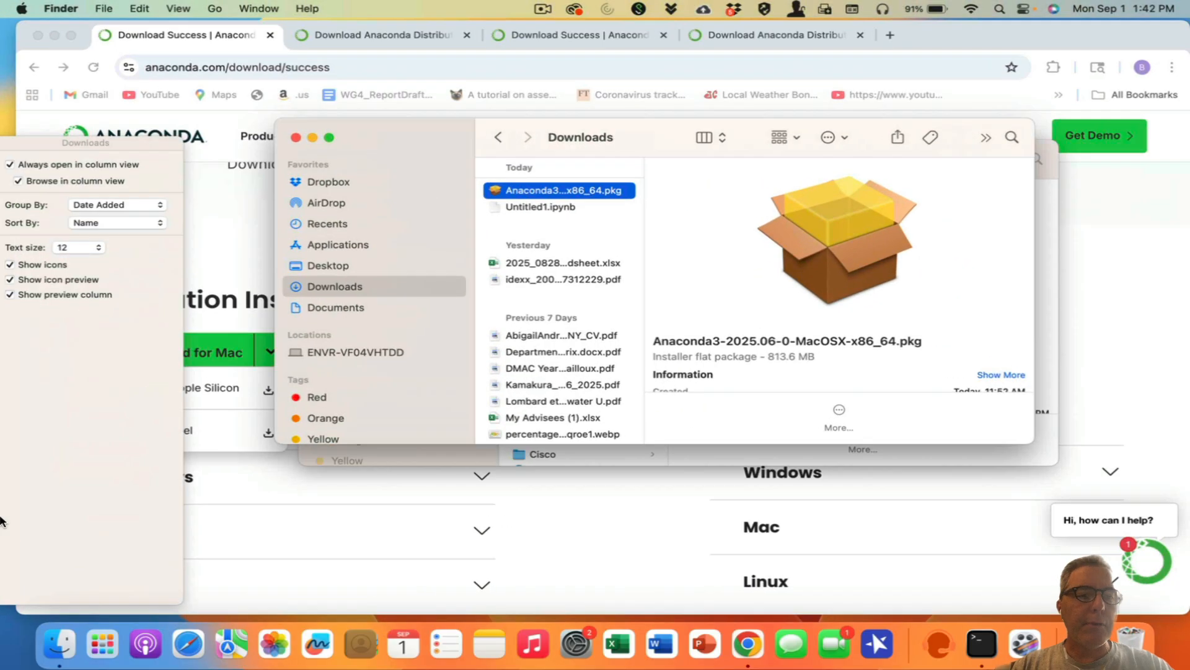
# Step: Launch Anaconda-Navigator.app from the Applications folder
pyautogui.moveTo(1, 667)
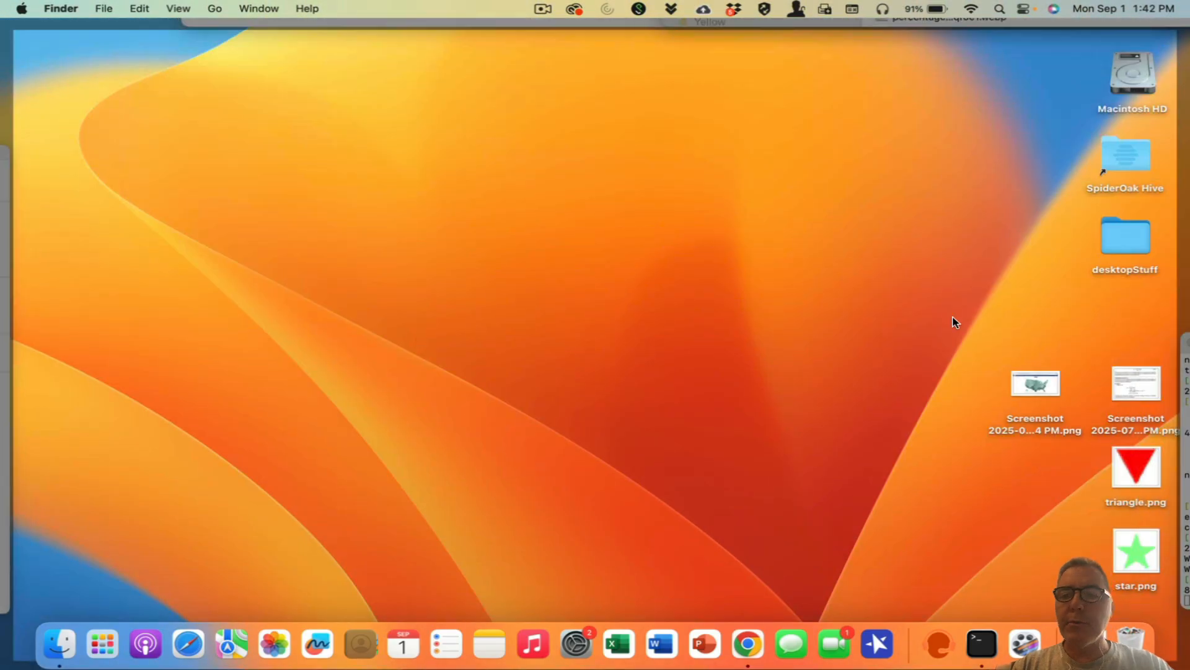
pyautogui.click(214, 8)
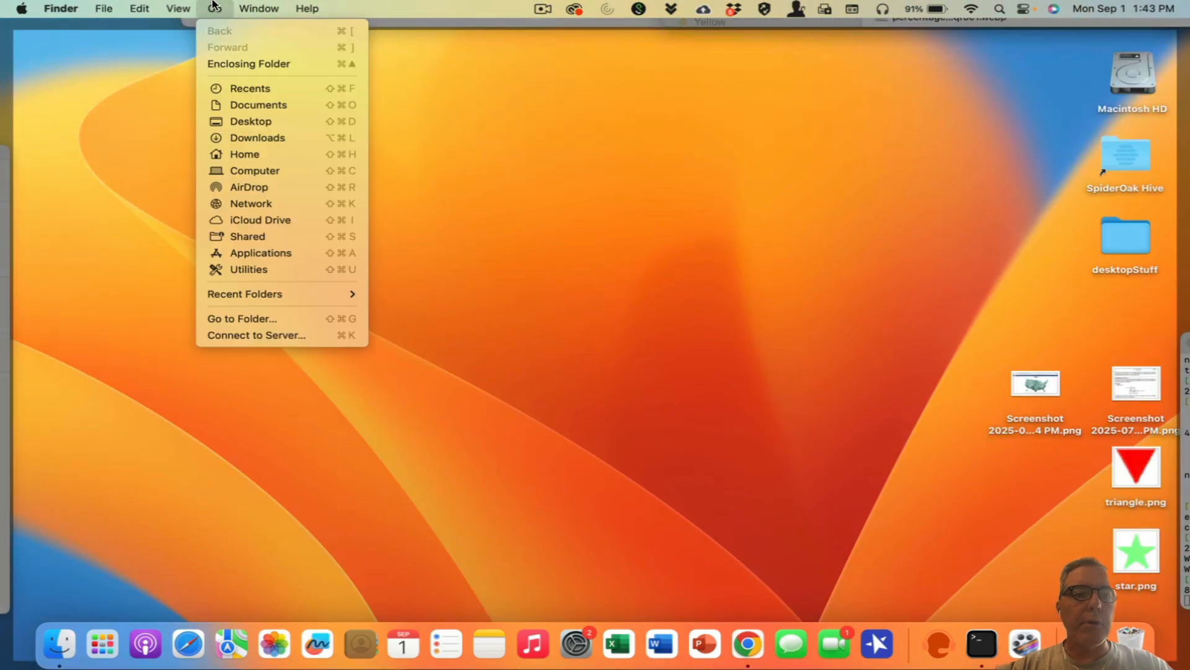
pyautogui.click(275, 254)
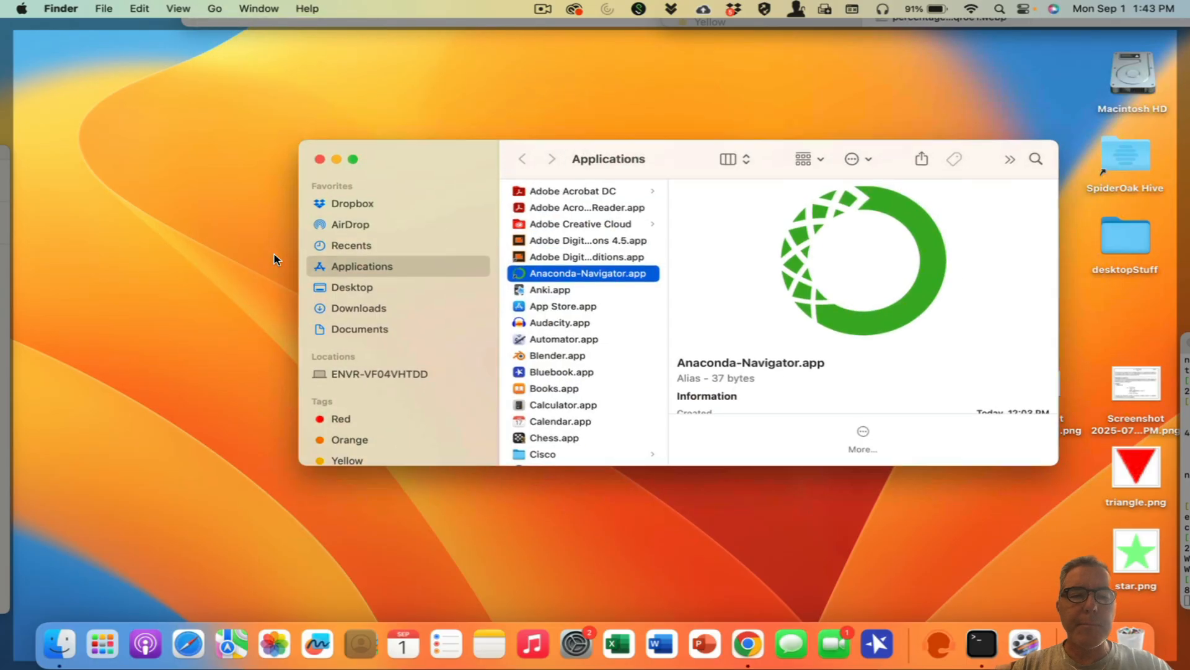
pyautogui.click(547, 291)
pyautogui.click(583, 271)
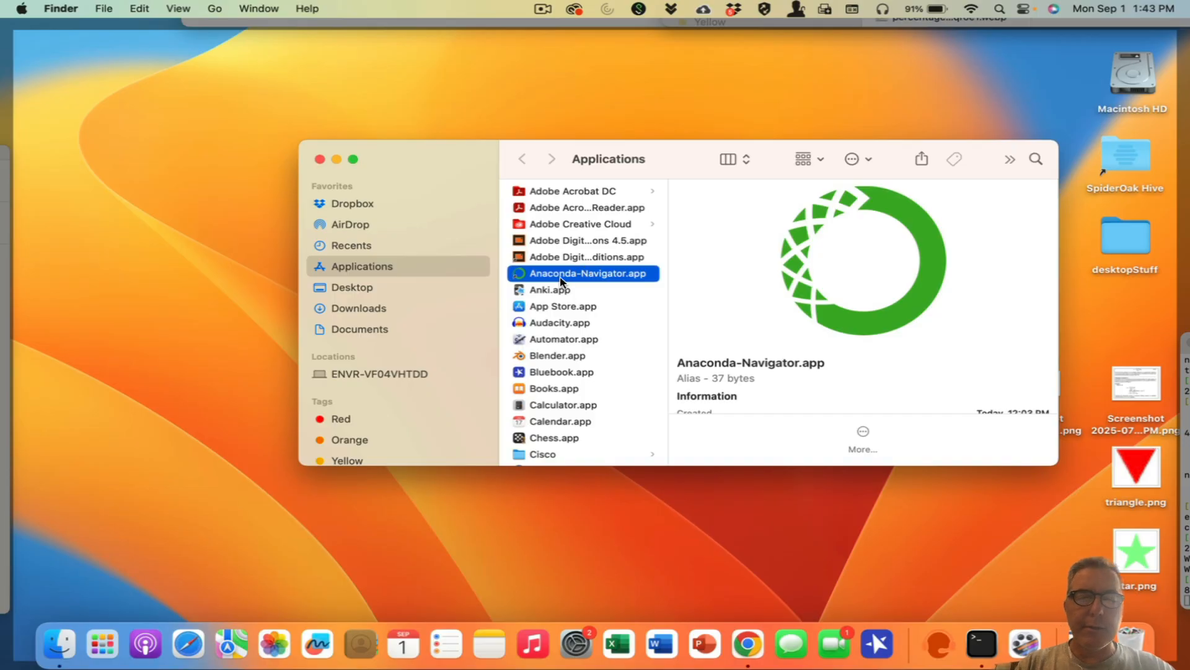
pyautogui.doubleClick(560, 278)
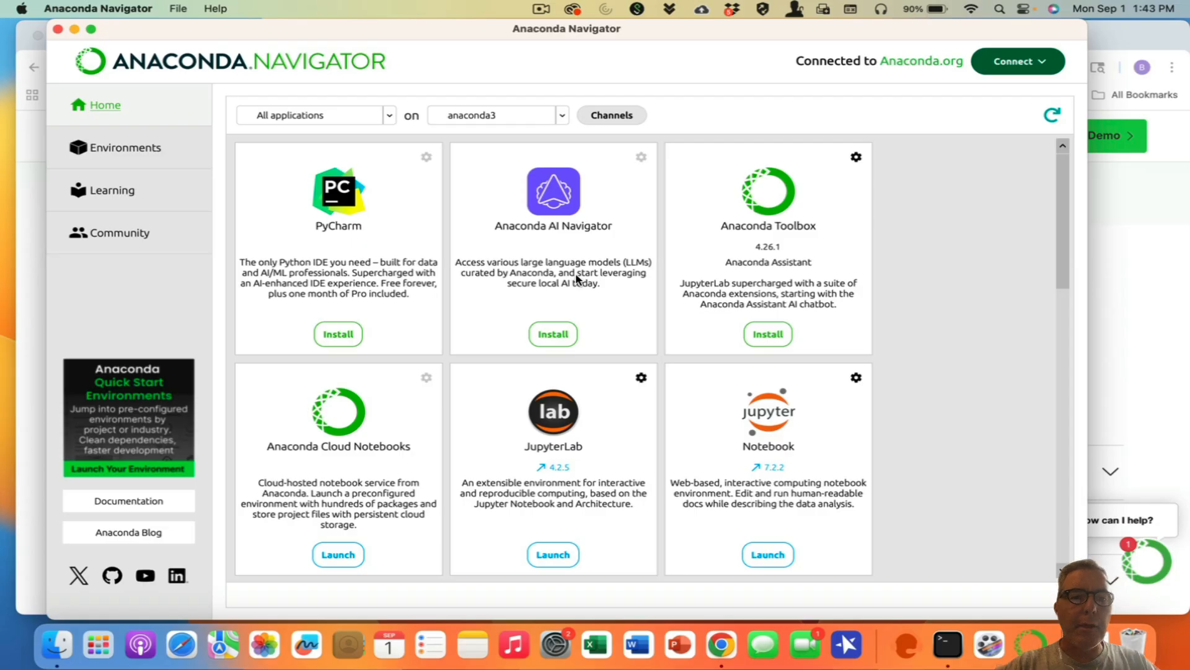
# Step: Look through the available applications and try to launch JupyterLab in the anaconda3 environment
pyautogui.scroll(-10, 575, 278)
pyautogui.scroll(10, 576, 278)
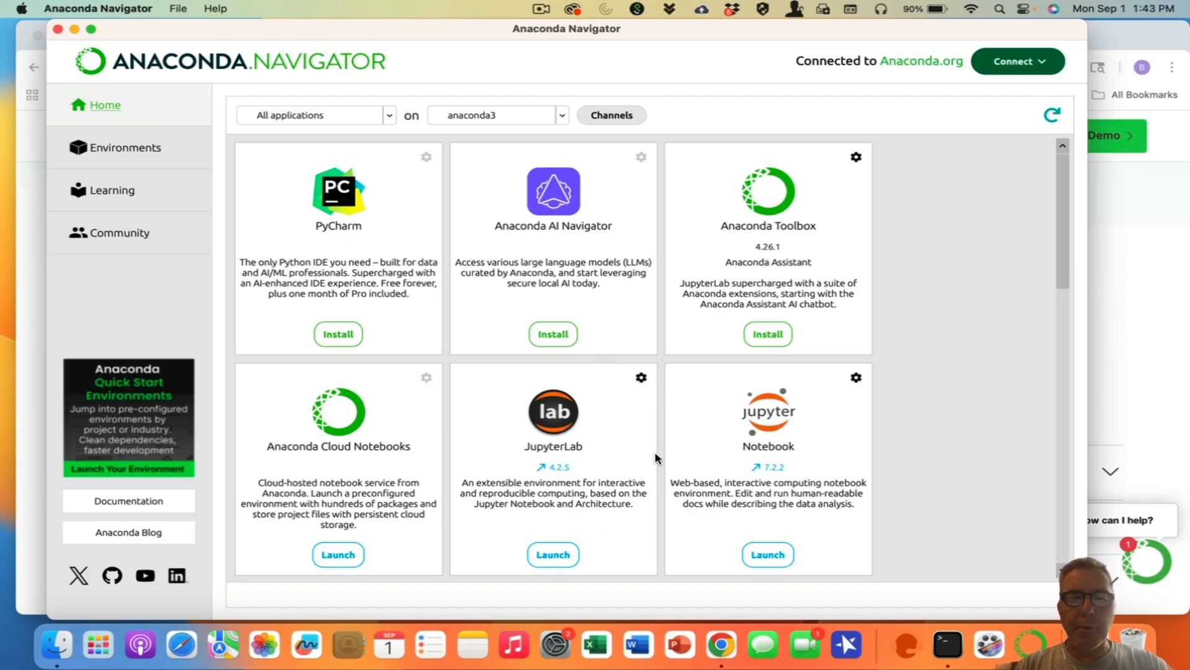
pyautogui.click(551, 551)
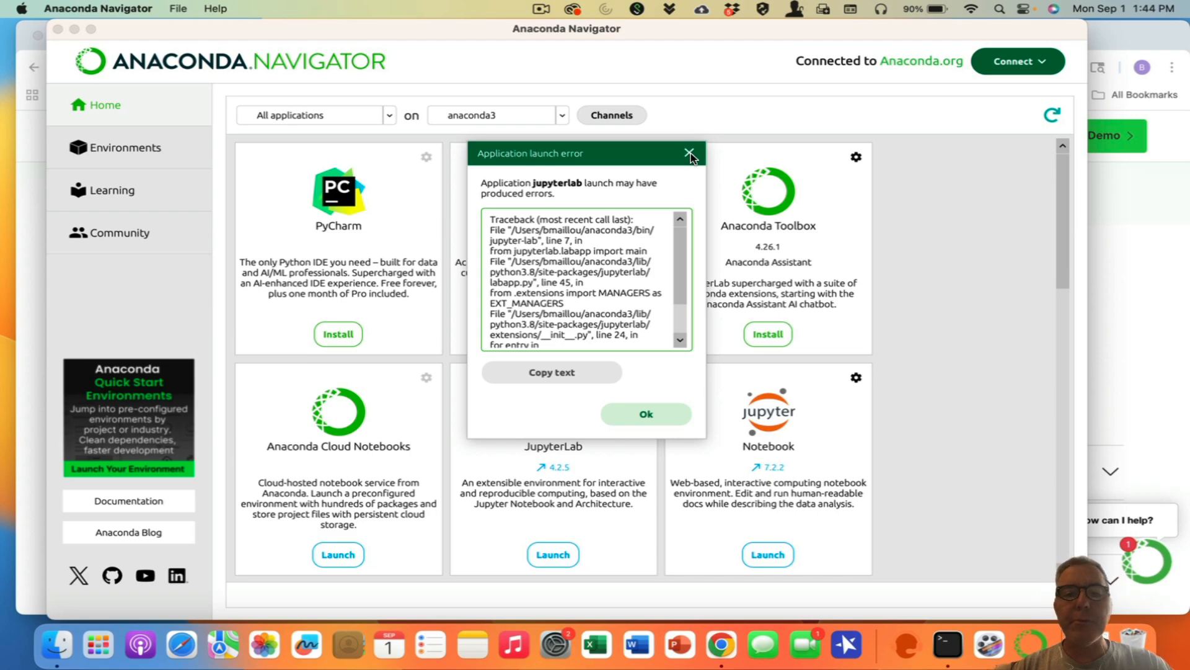
pyautogui.click(643, 416)
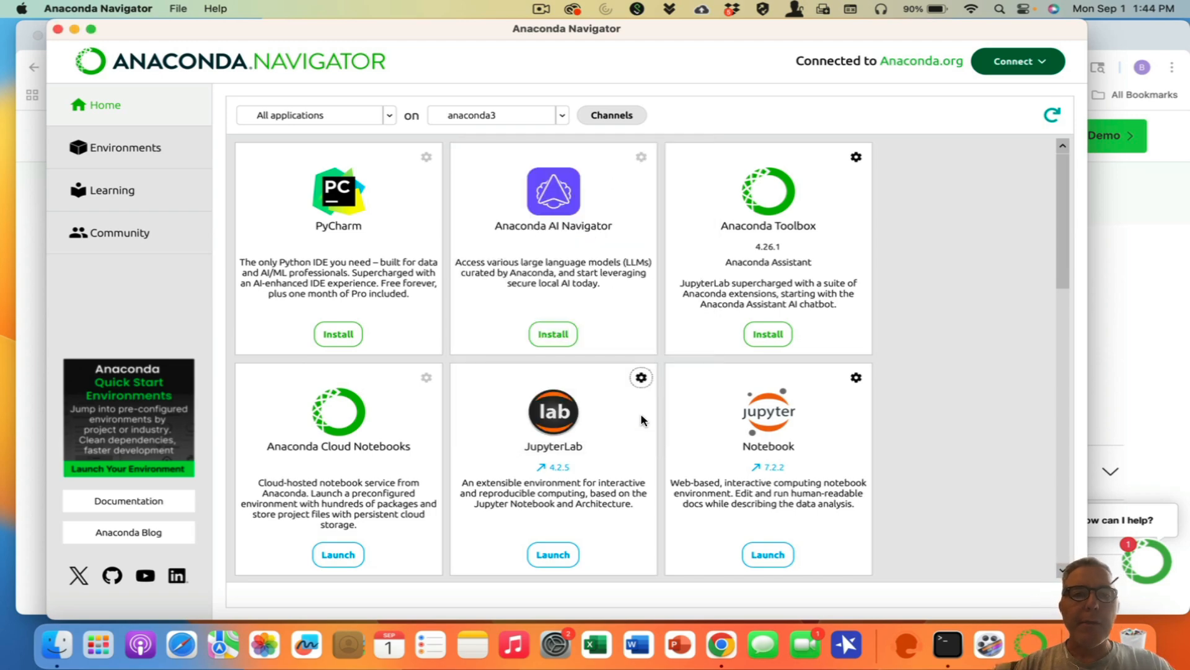
# Step: Install the specific version 3.6.7 of JupyterLab
pyautogui.click(642, 378)
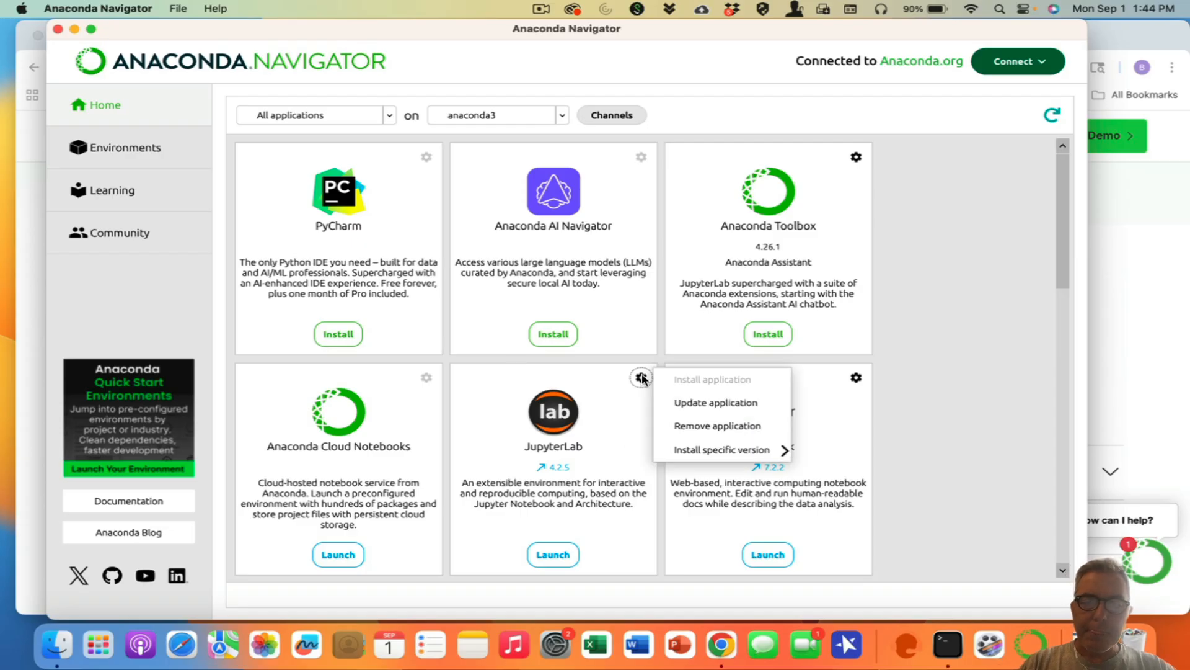
pyautogui.moveTo(711, 451)
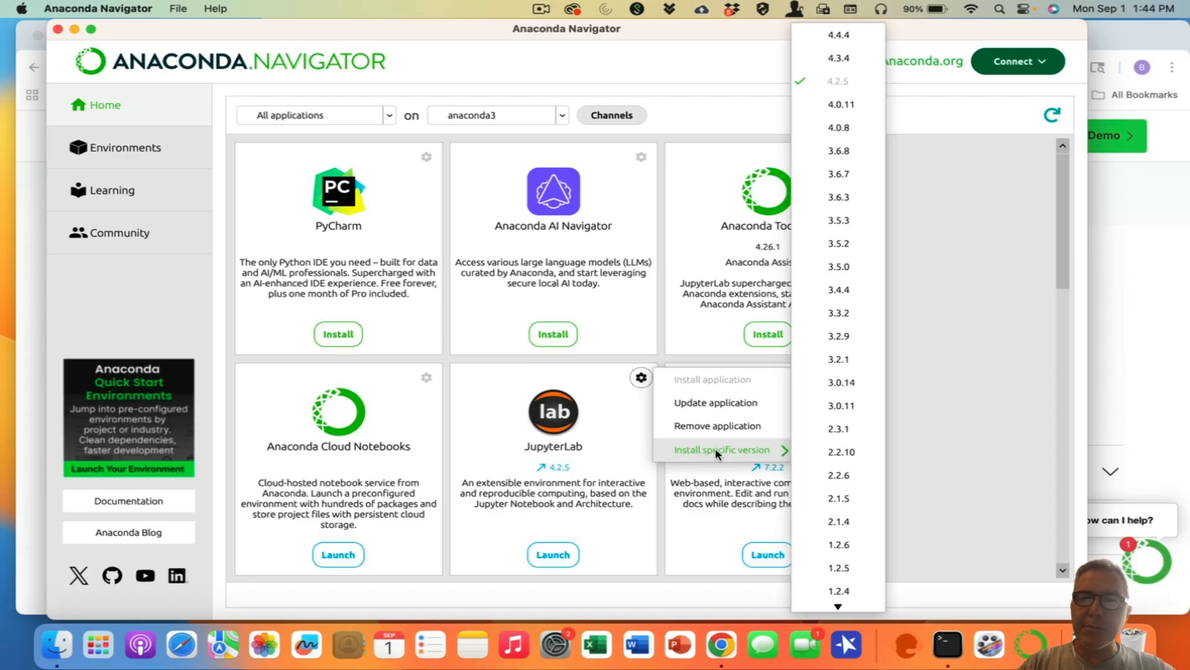
pyautogui.click(828, 177)
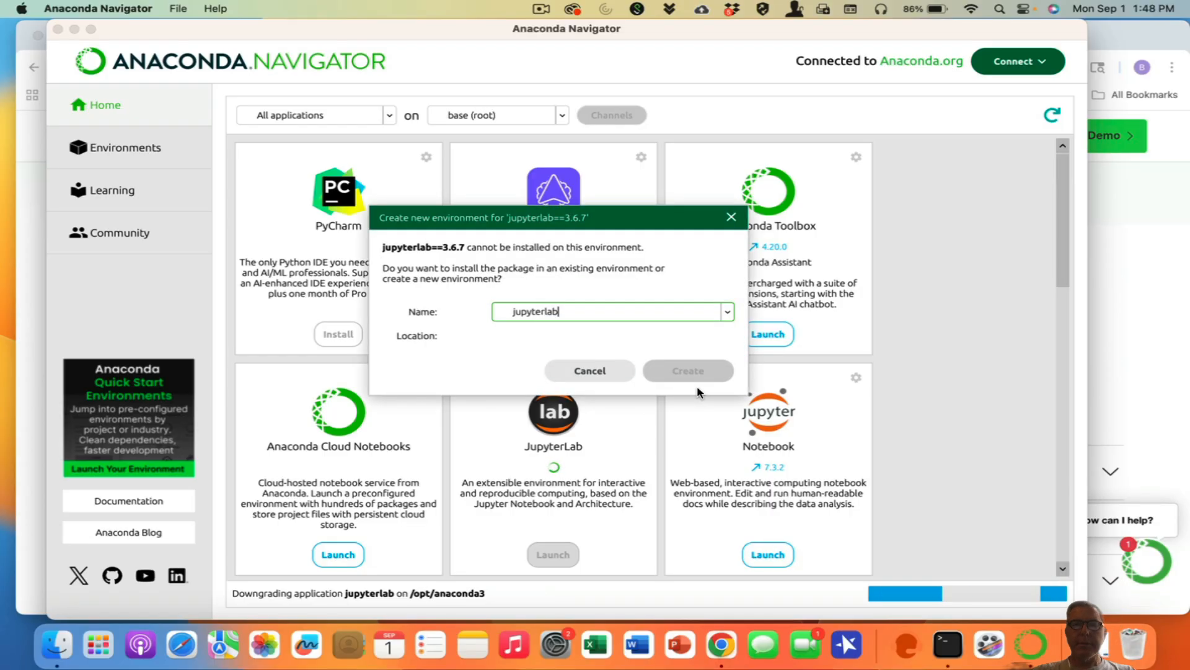
# Step: Try to replace the suggested name of the new JupyterLab environment with class
pyautogui.press('BackSpace')
pyautogui.press('BackSpace')
pyautogui.press('BackSpace')
pyautogui.press('BackSpace')
pyautogui.press('BackSpace')
pyautogui.press('BackSpace')
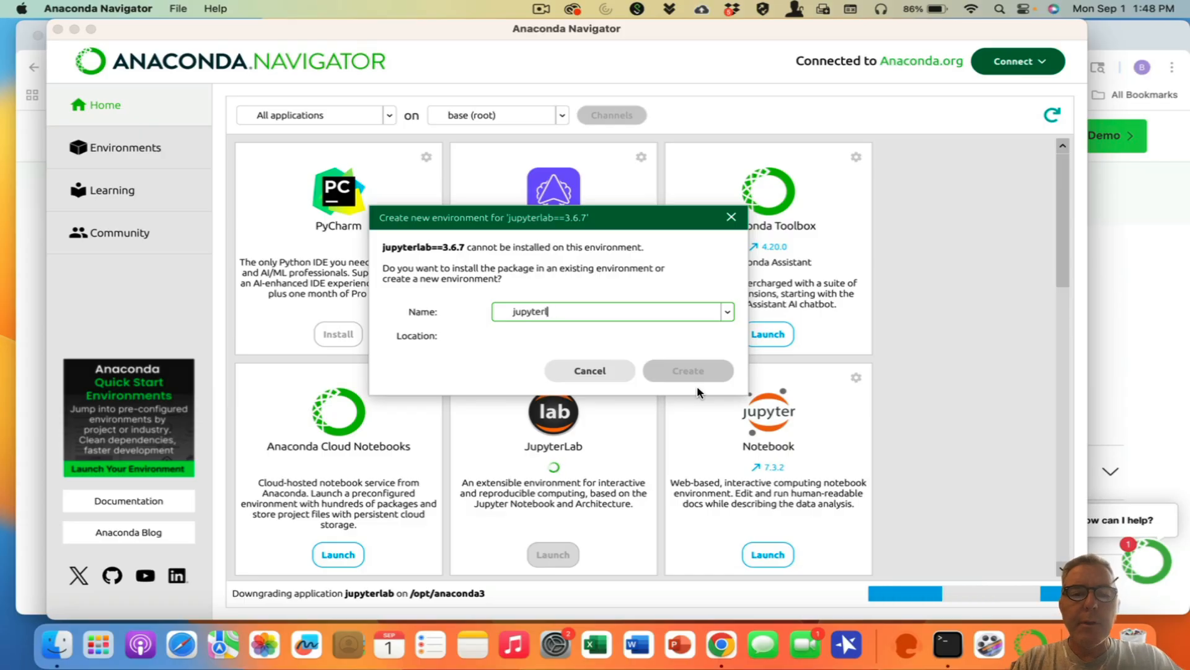
pyautogui.press('BackSpace')
pyautogui.press('BackSpace')
pyautogui.press('BackSpace')
pyautogui.press('BackSpace')
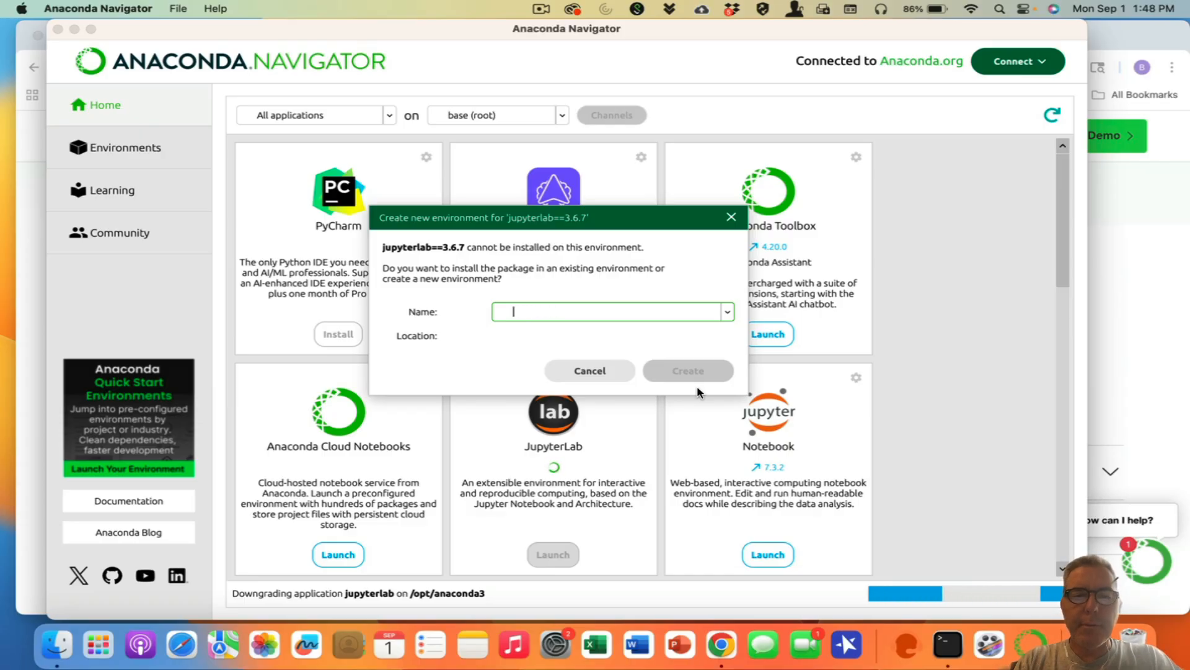
pyautogui.write('class')
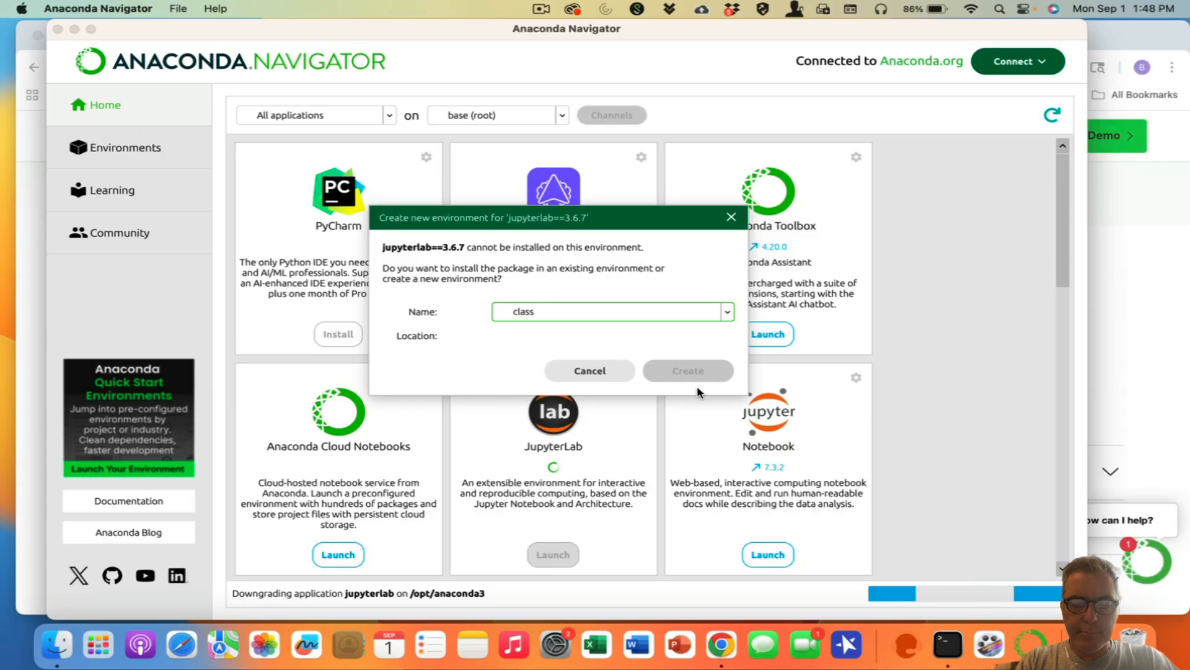
# Step: Name the new environment jupyterlab-3.6.7 and create it for the JupyterLab installation
pyautogui.write('vio')
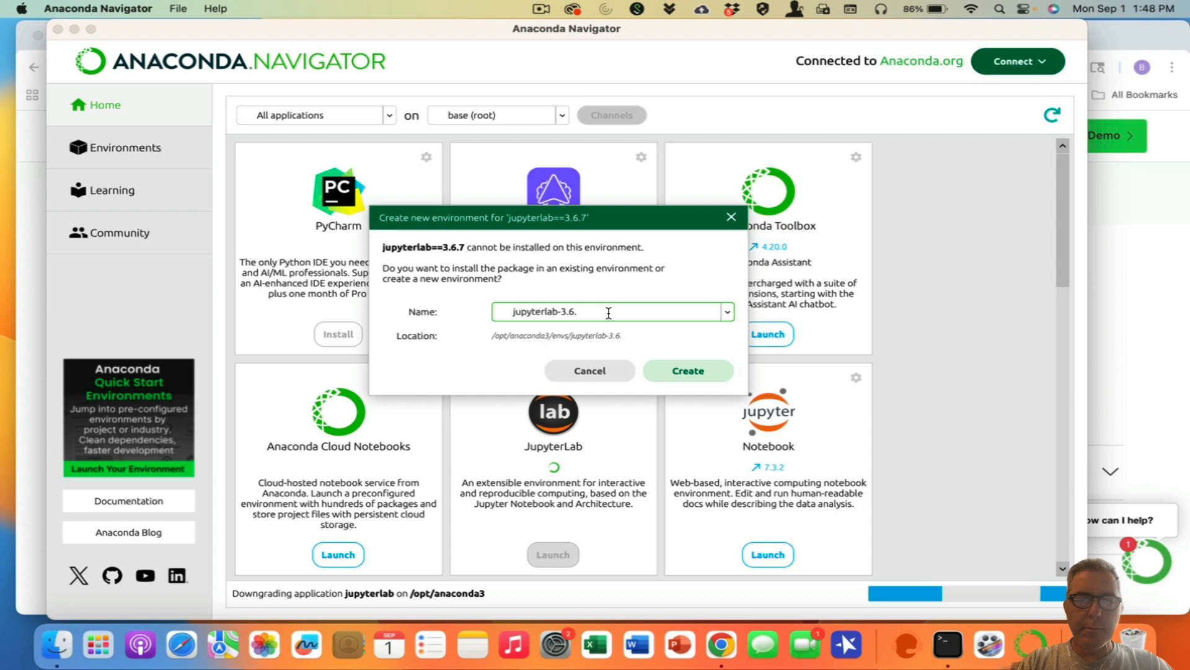
pyautogui.click(698, 371)
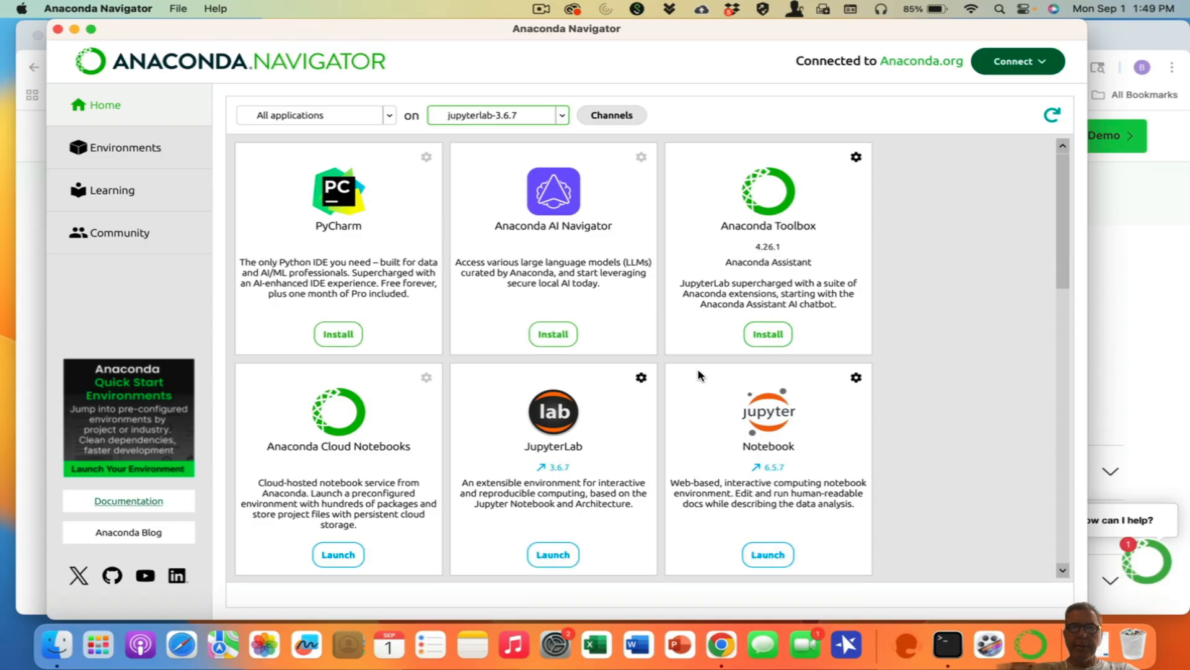
# Step: Select the jupyterlab-3.6.7 environment and launch JupyterLab 3.6.7 from it
pyautogui.click(563, 115)
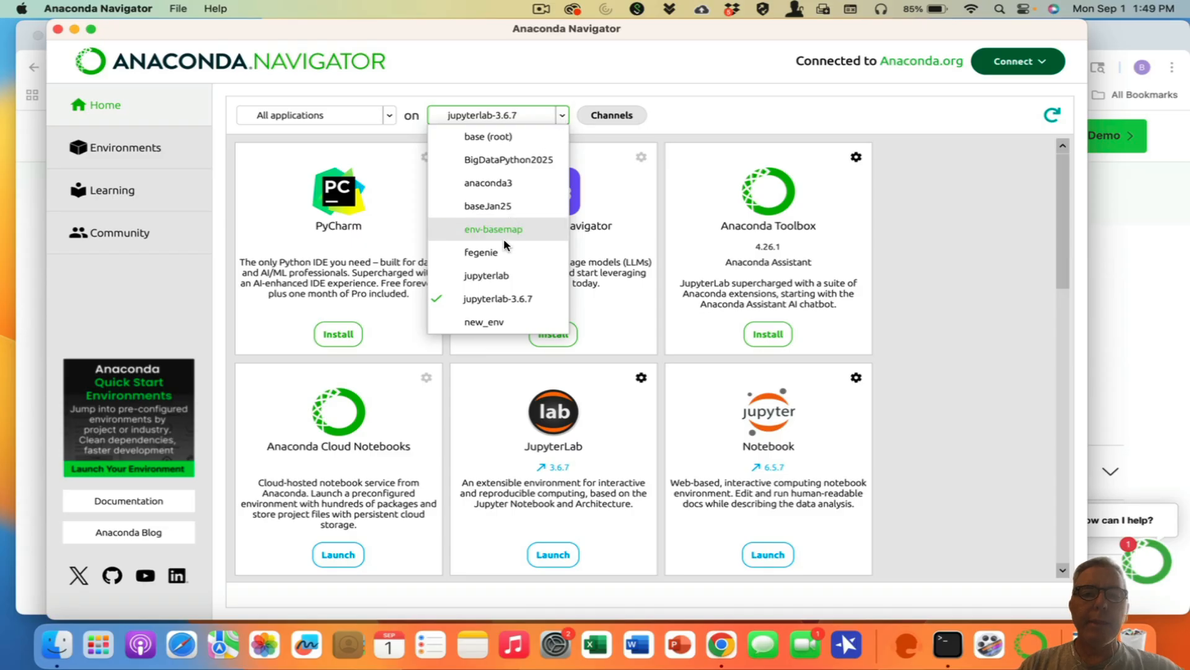
pyautogui.click(498, 297)
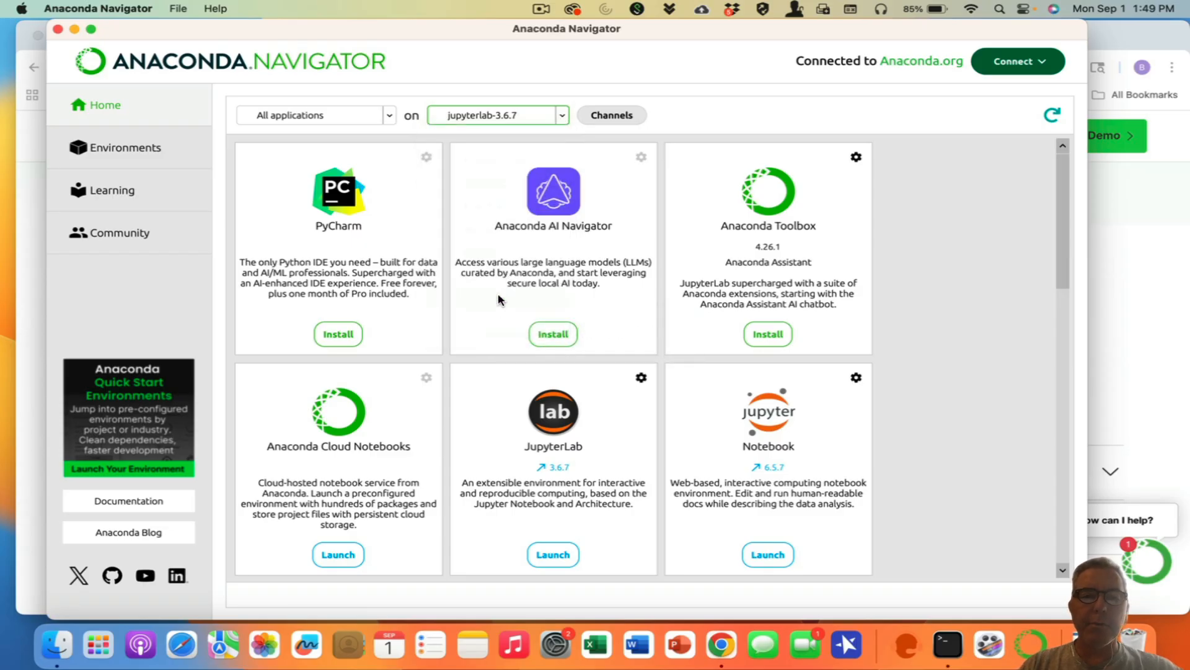
pyautogui.click(565, 558)
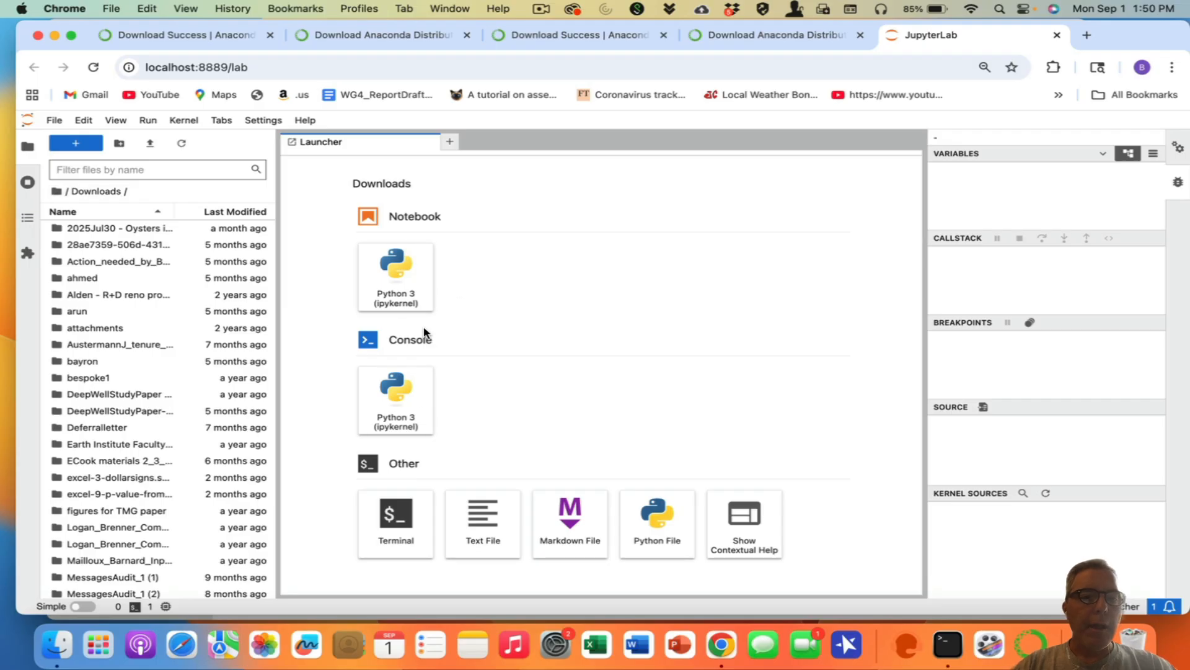
# Step: Create a Python 3 (ipykernel) notebook in the Downloads folder and run print("hello") in its first cell
pyautogui.click(393, 304)
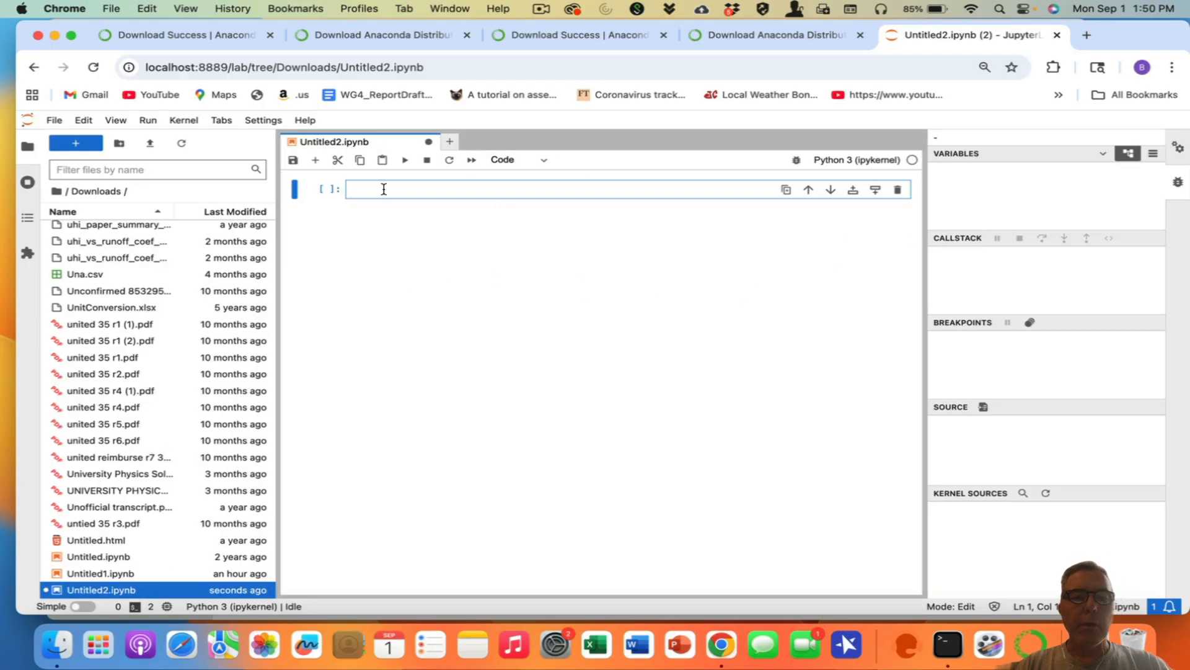
pyautogui.write('pr')
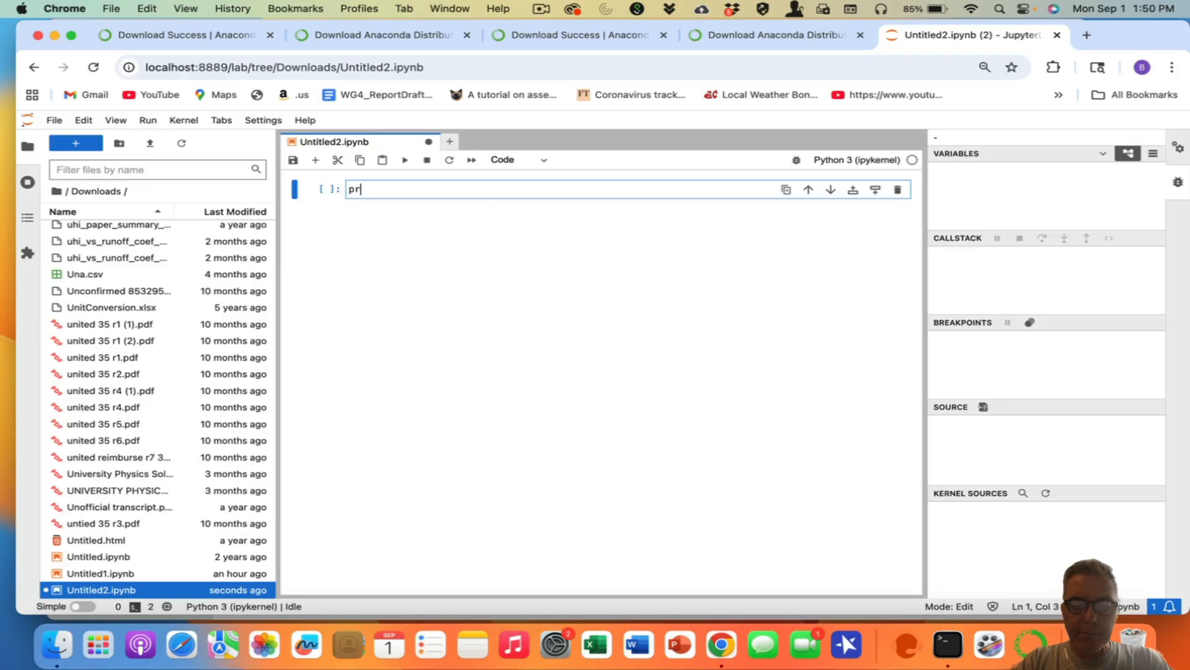
pyautogui.write('int("hello')
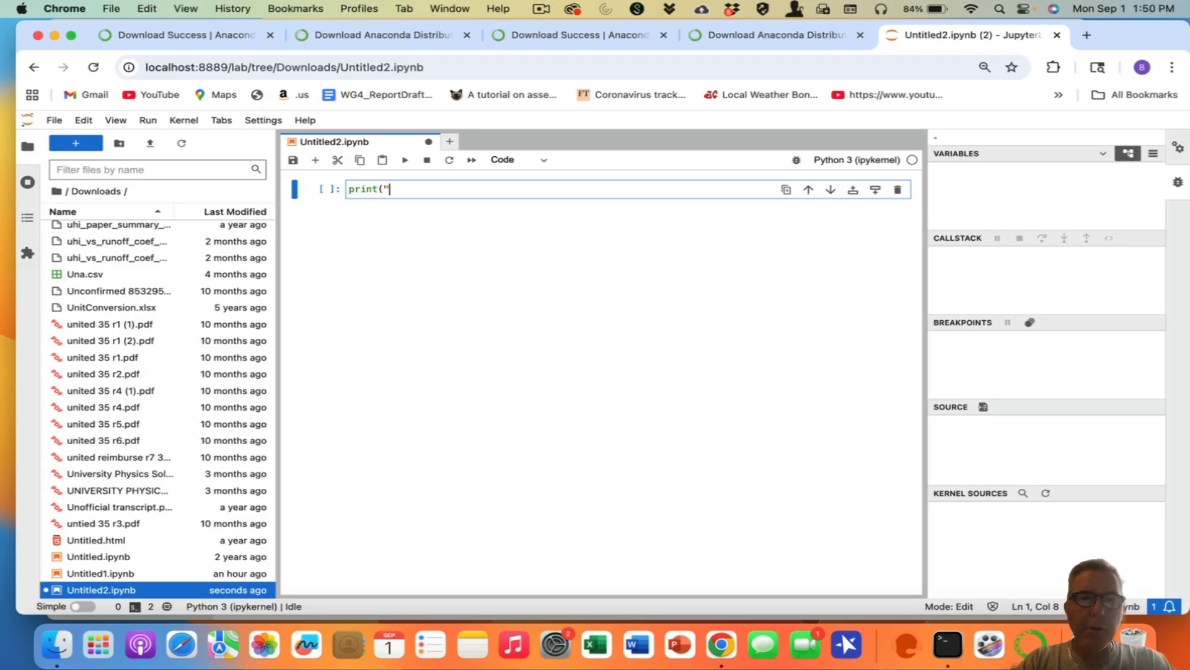
pyautogui.write('")')
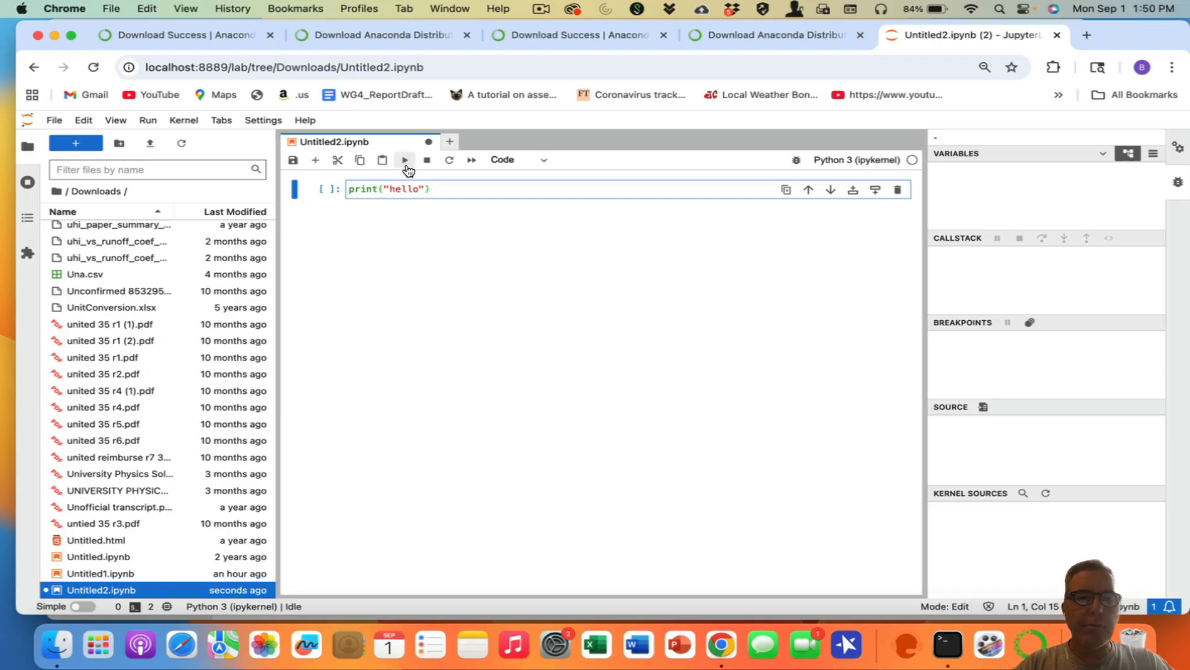
pyautogui.hotkey('shift', 'Return')
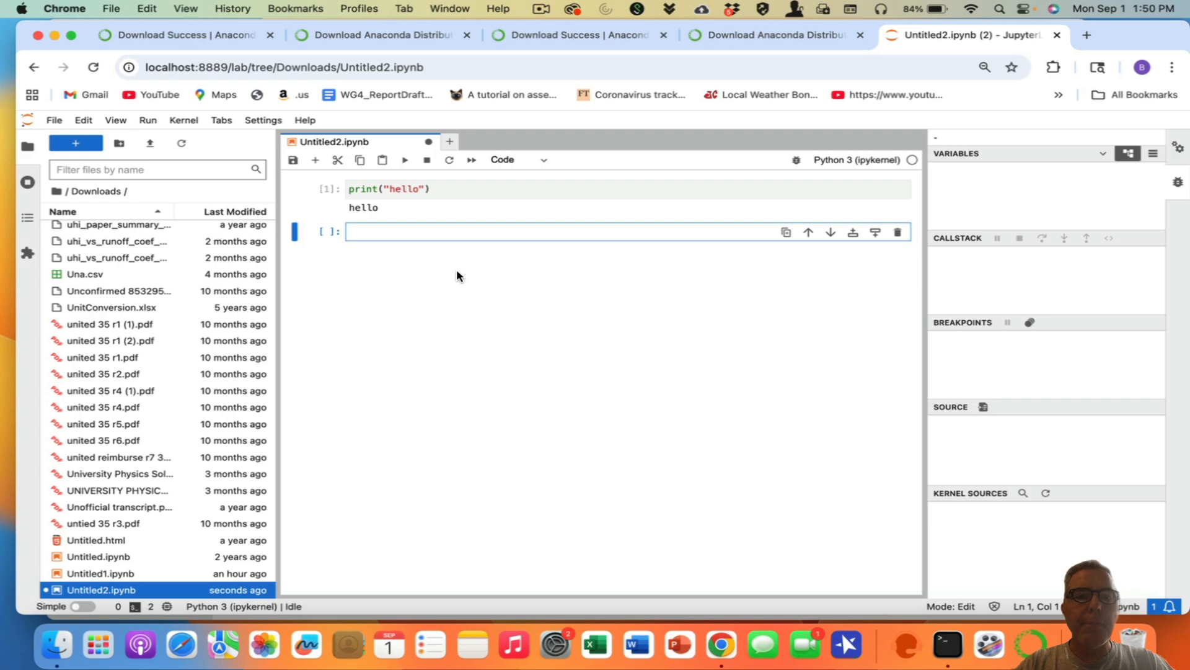
# Step: Turn the empty second cell into Markdown, write "Type a note" with the heading "# HTML" on the line below, and render it
pyautogui.click(506, 160)
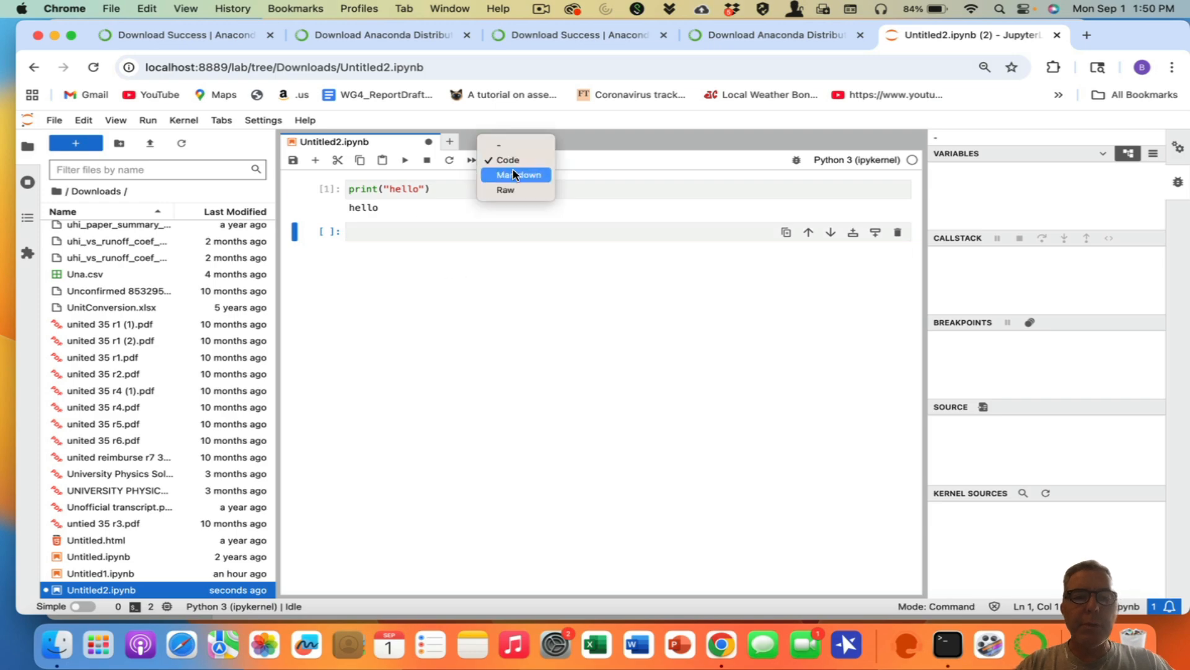
pyautogui.click(529, 176)
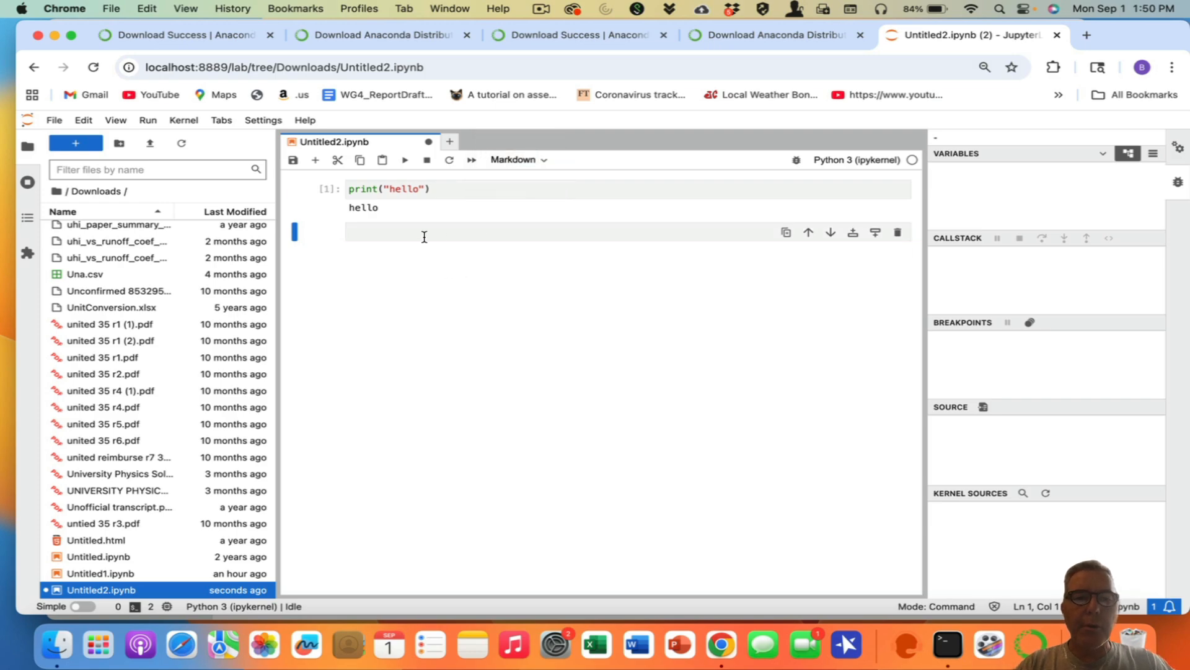
pyautogui.click(397, 236)
pyautogui.write('Ty')
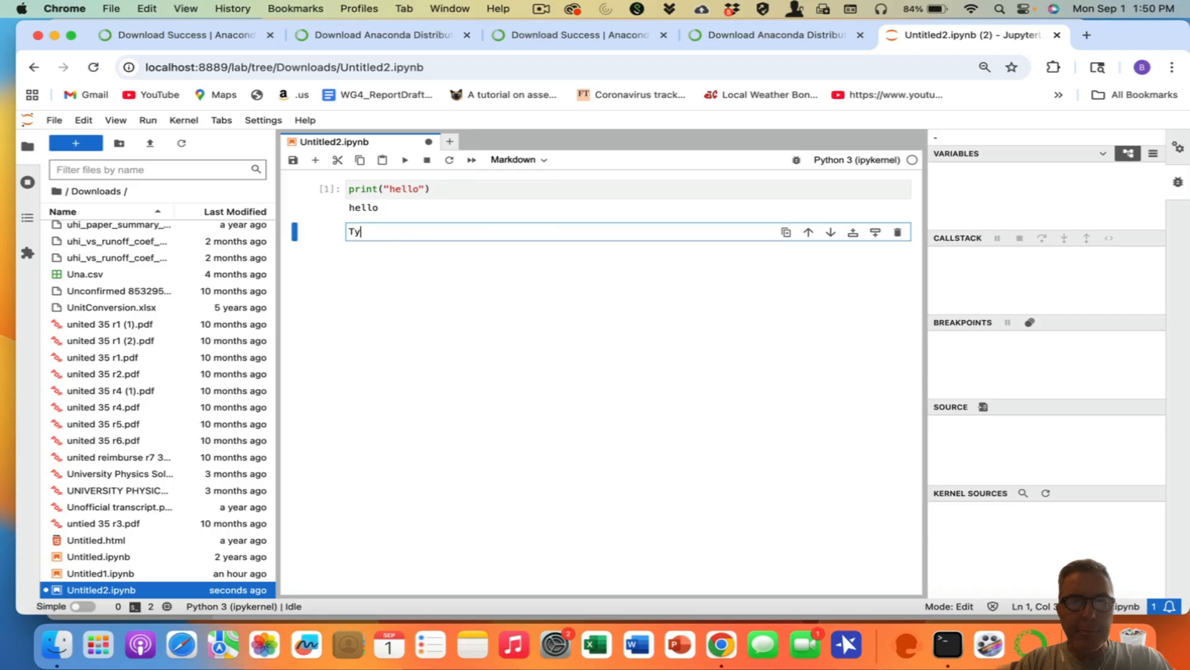
pyautogui.write('pe a note')
pyautogui.press('Return')
pyautogui.write('#')
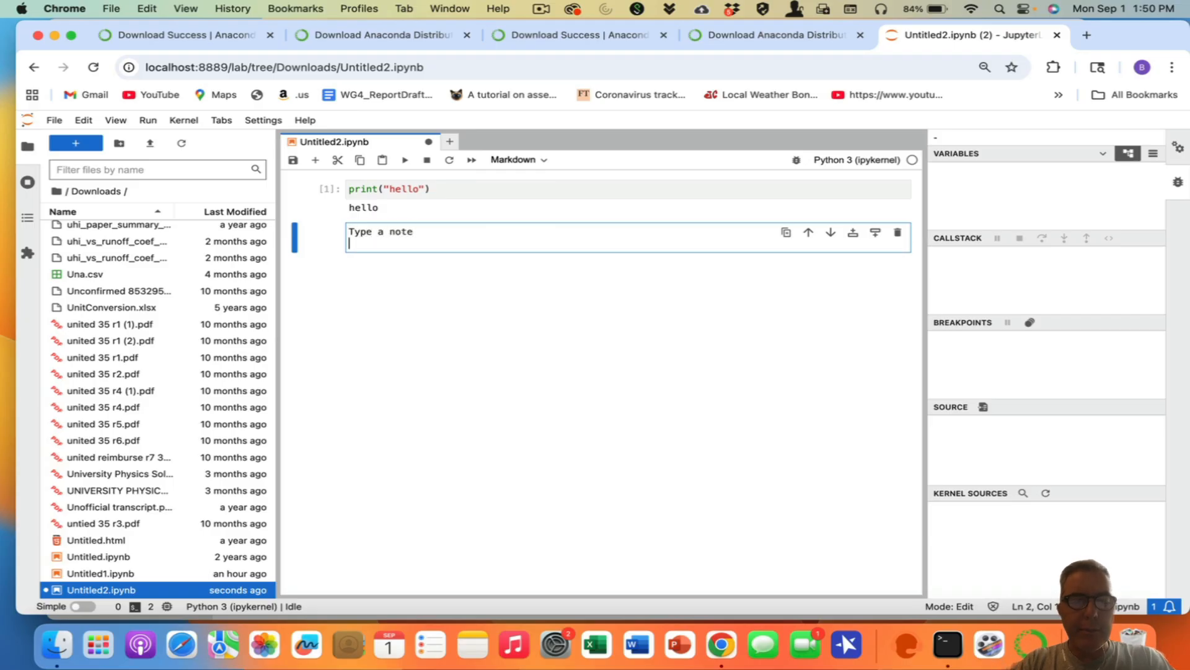
pyautogui.write(' HTML')
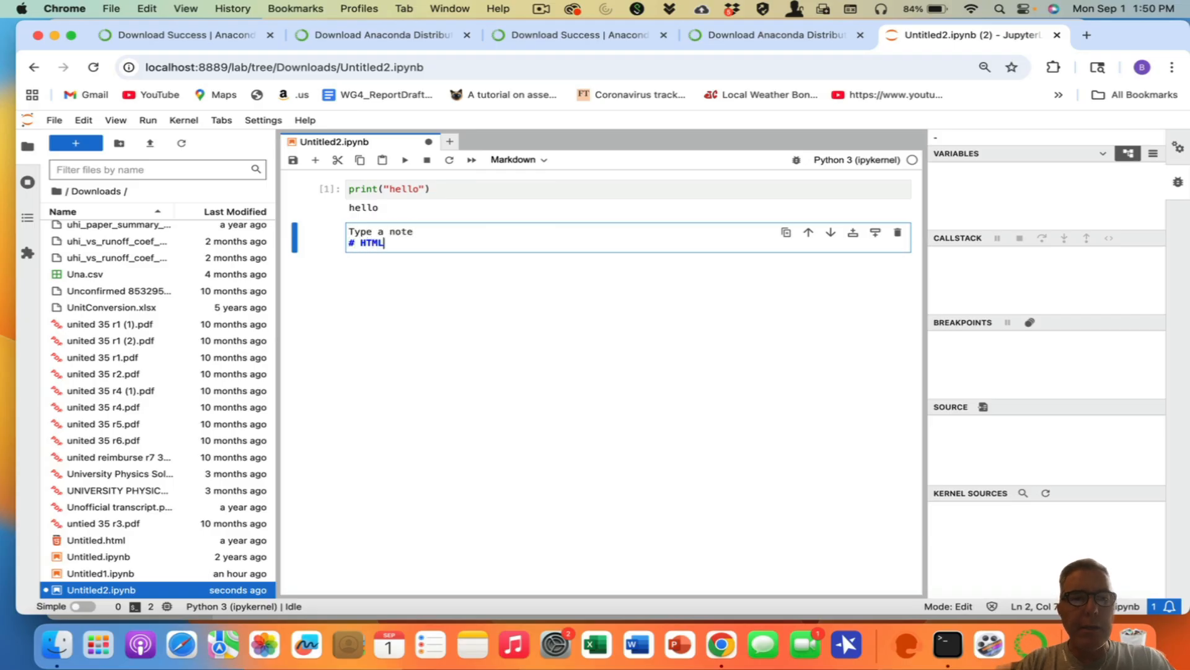
pyautogui.hotkey('shift', 'Return')
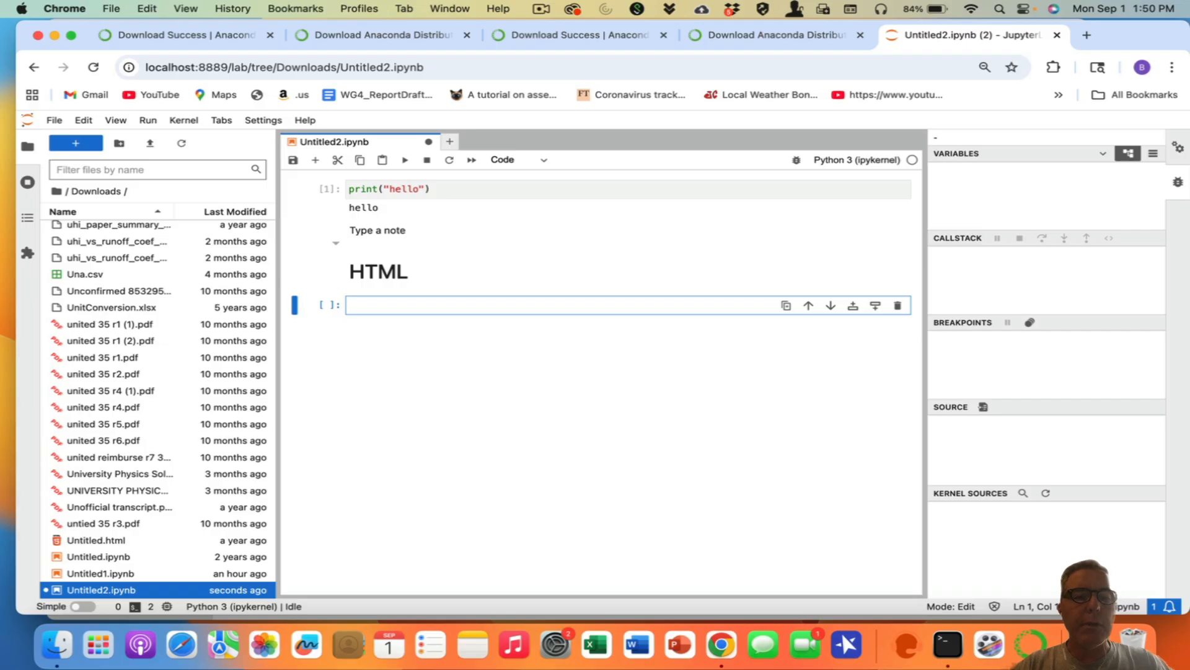